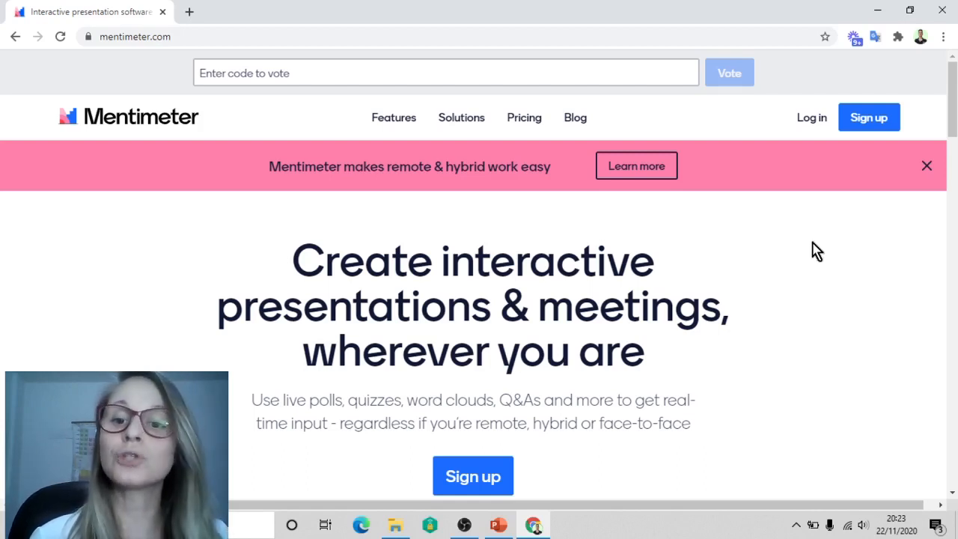
- Translate the Mentimeter home page into Portuguese and dismiss the translation pop-up
right_click(815, 251)
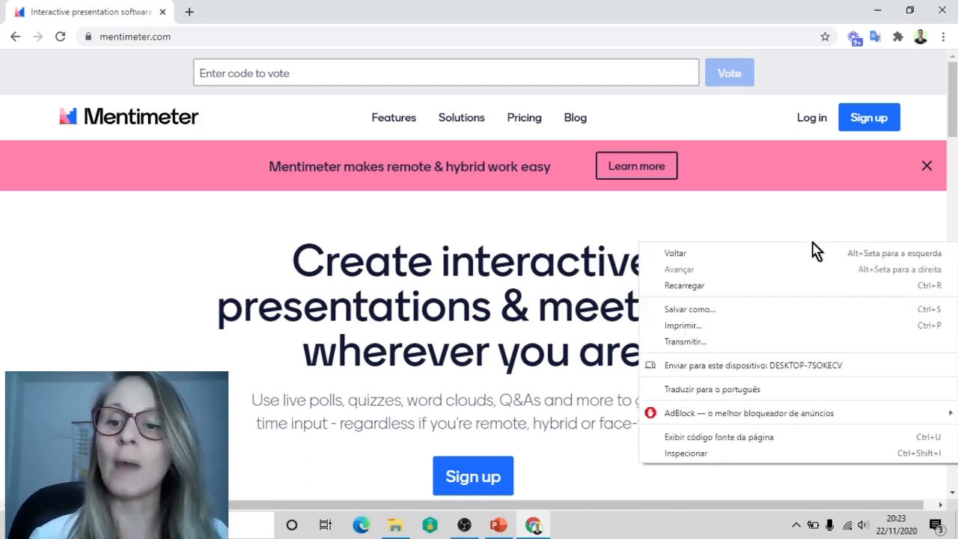
click(786, 399)
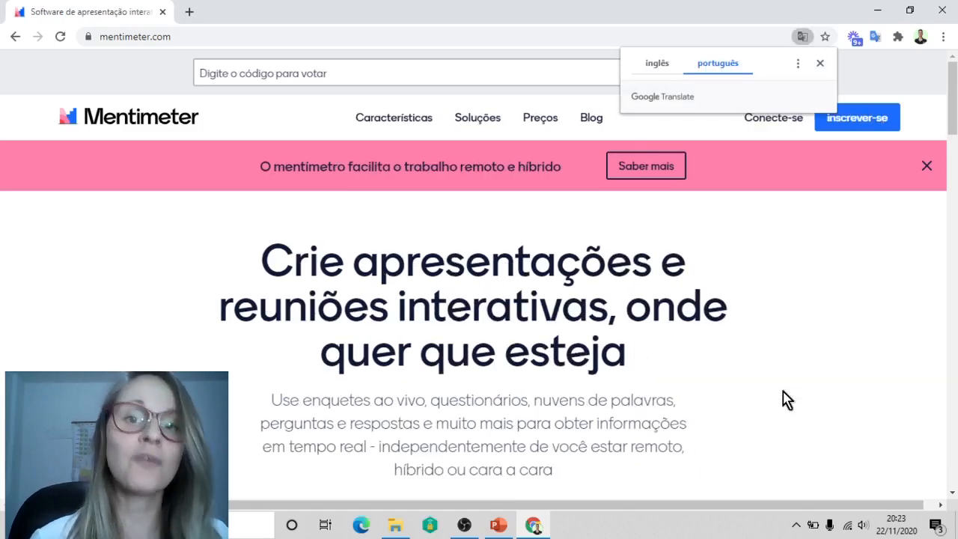
click(819, 63)
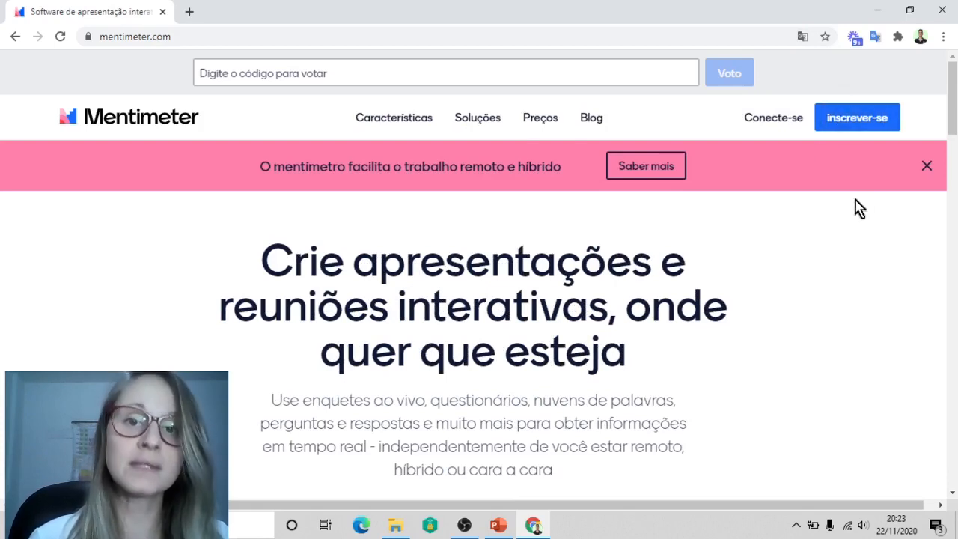
- Sign up for a free Mentimeter account using an existing Google account from the account chooser
click(857, 120)
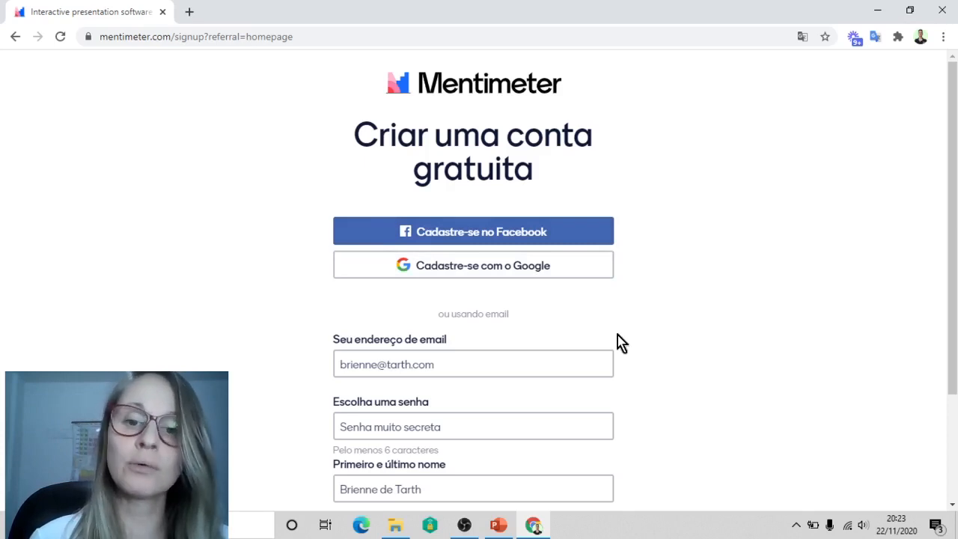
click(576, 270)
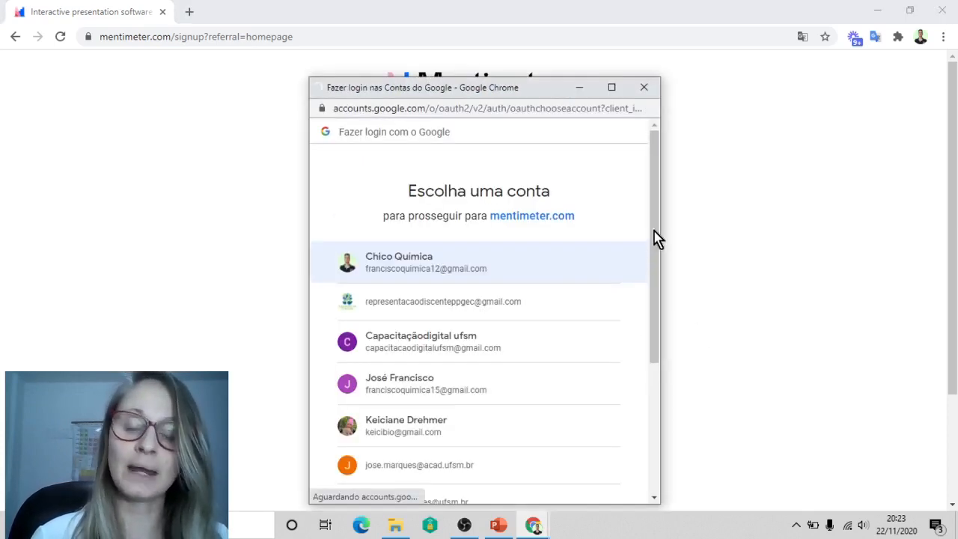
drag(653, 261, 661, 354)
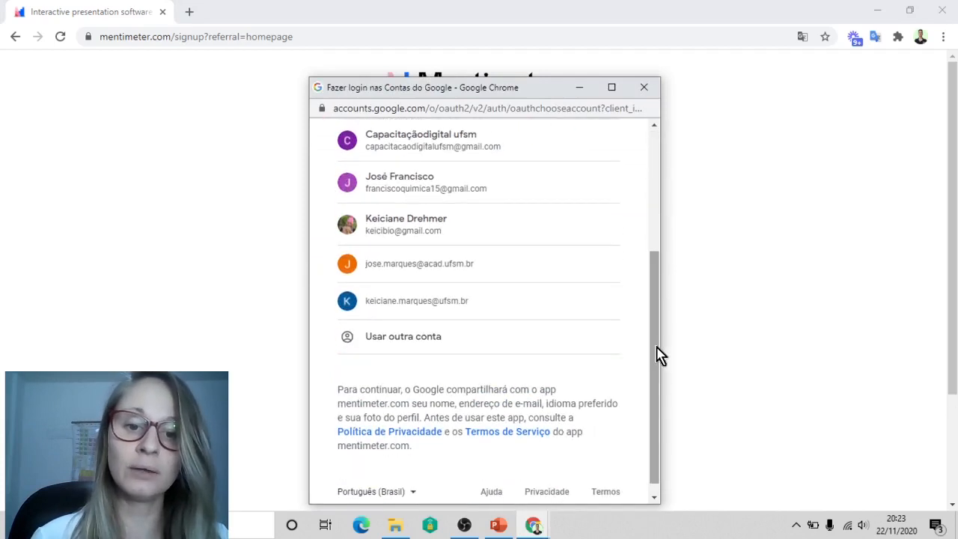
click(482, 309)
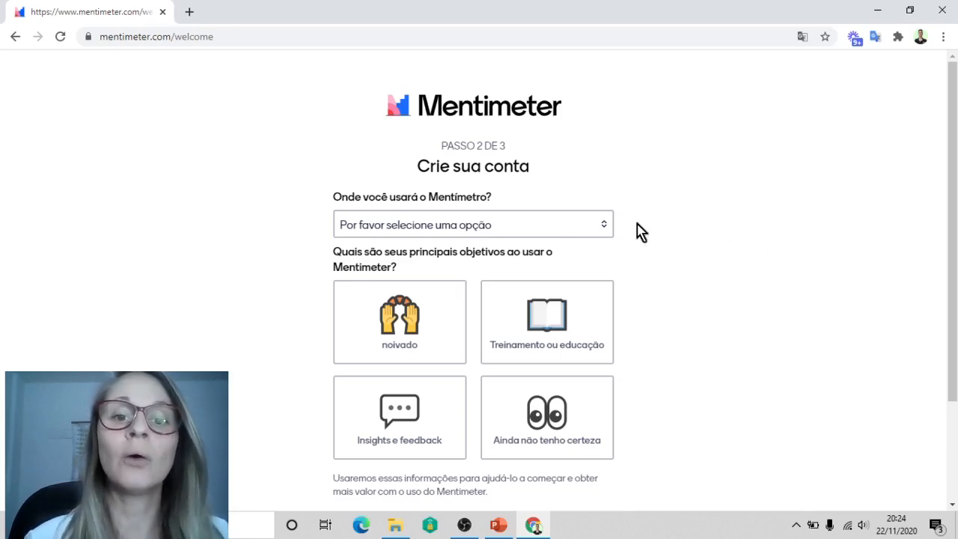
- Set the place of use to Educação and the main goal to Treinamento ou educação, and save the selection
click(579, 234)
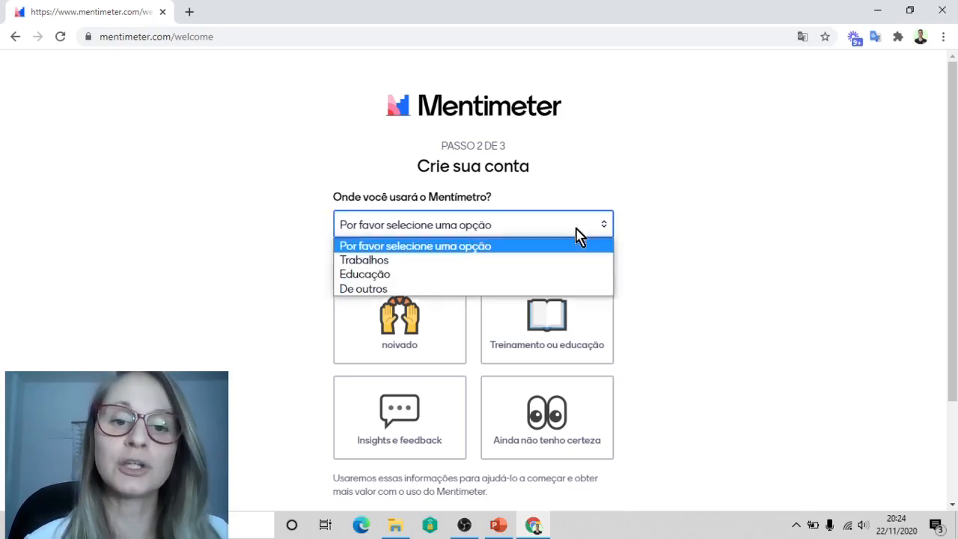
click(452, 276)
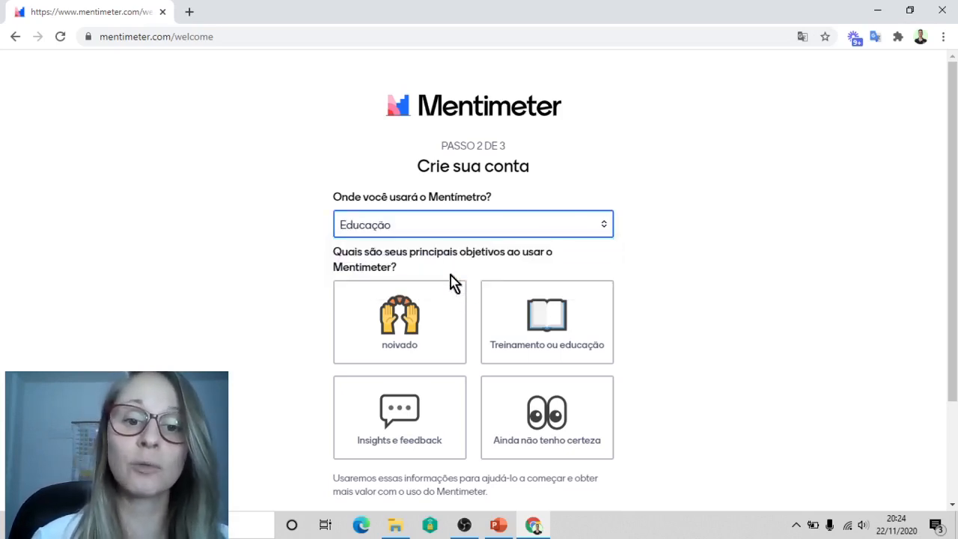
drag(955, 153, 952, 215)
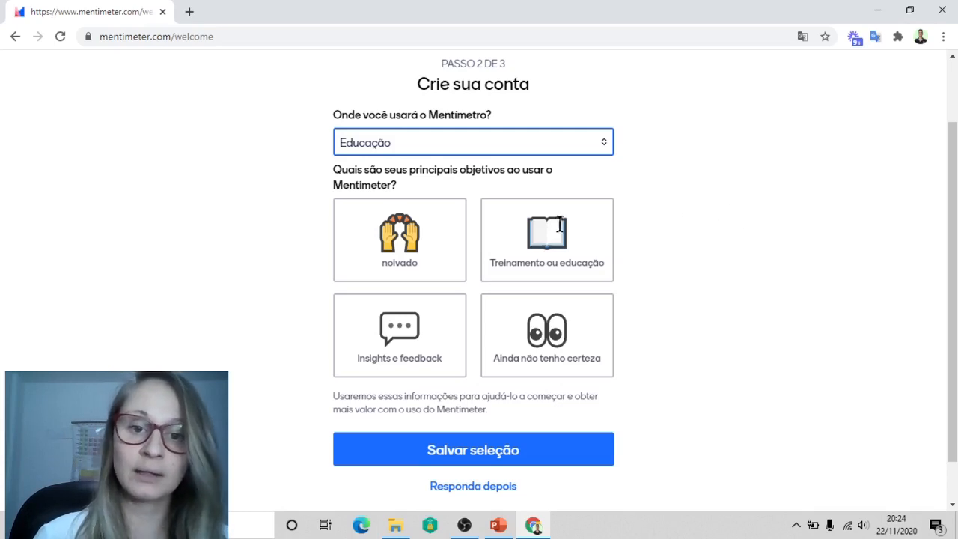
click(554, 249)
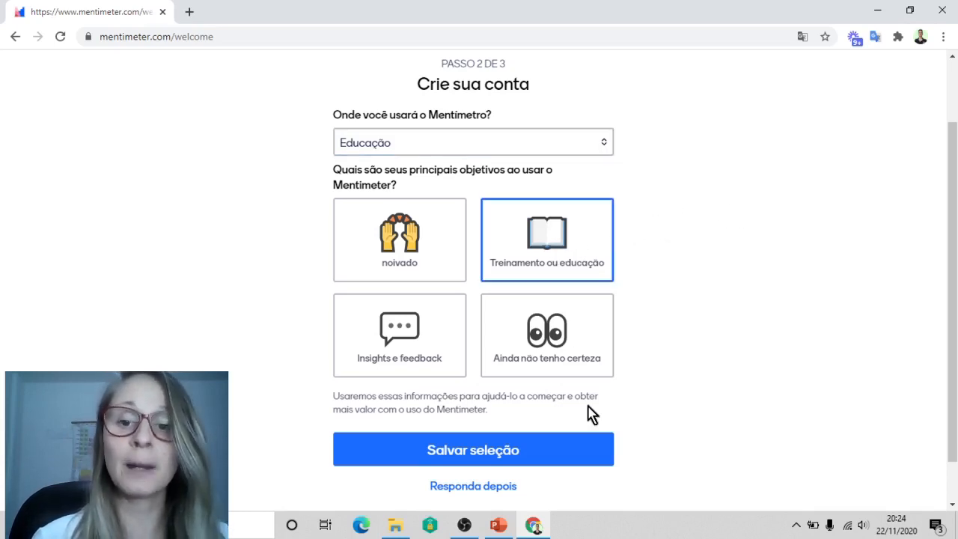
click(561, 453)
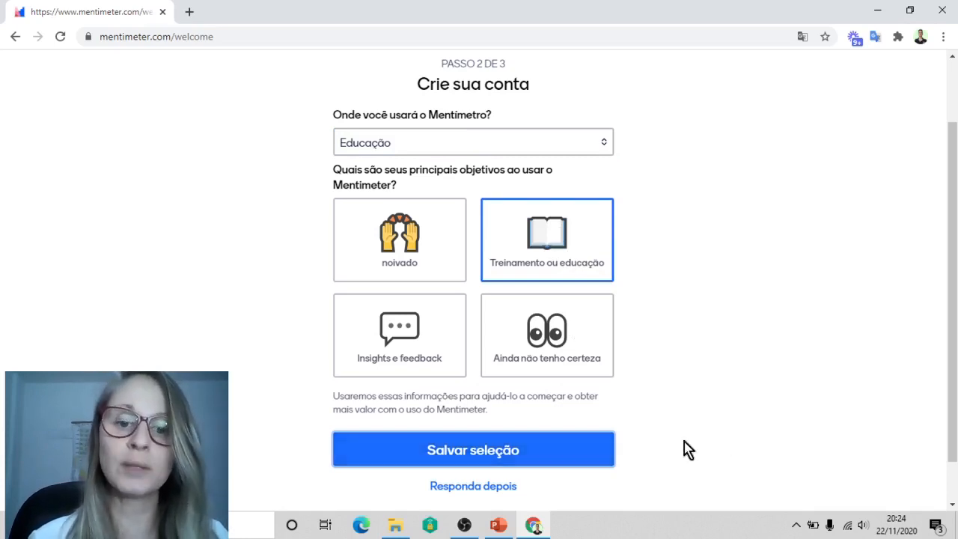
click(594, 461)
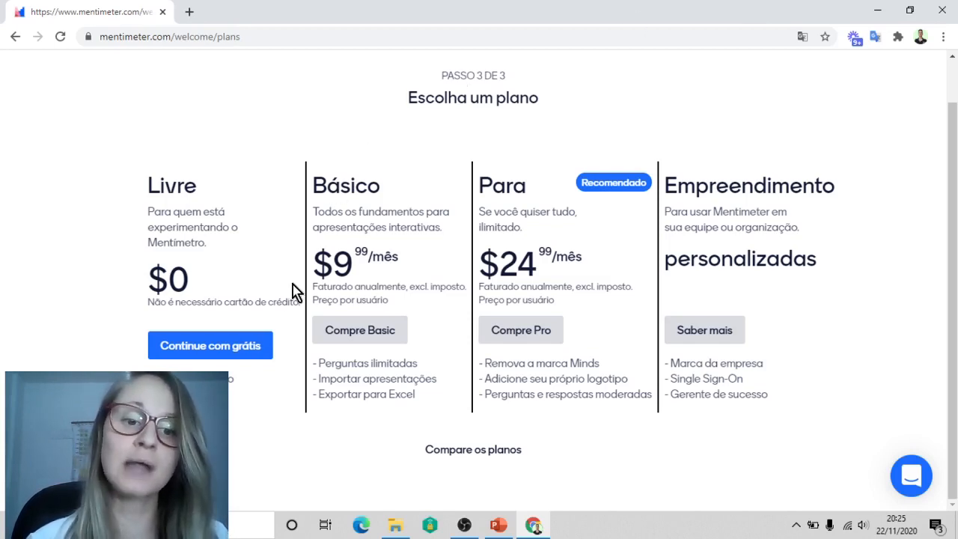
- Continue with the free plan and create a new presentation named My First Presentation, dismissing the translation pop-up
click(223, 353)
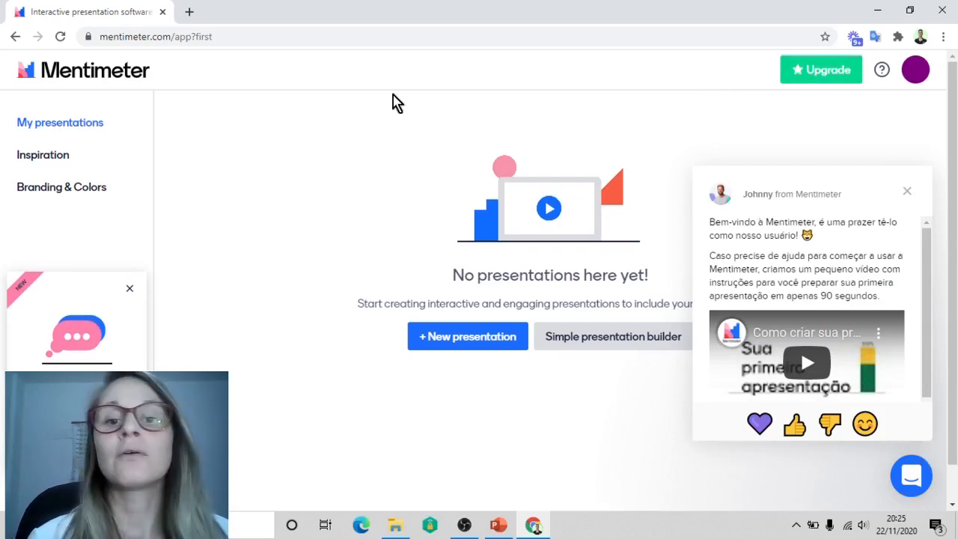
click(467, 333)
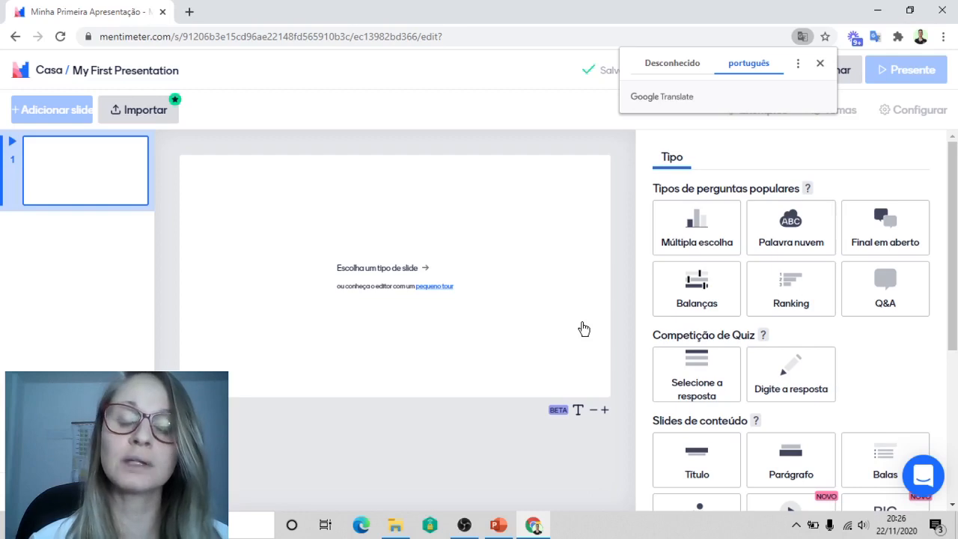
click(549, 175)
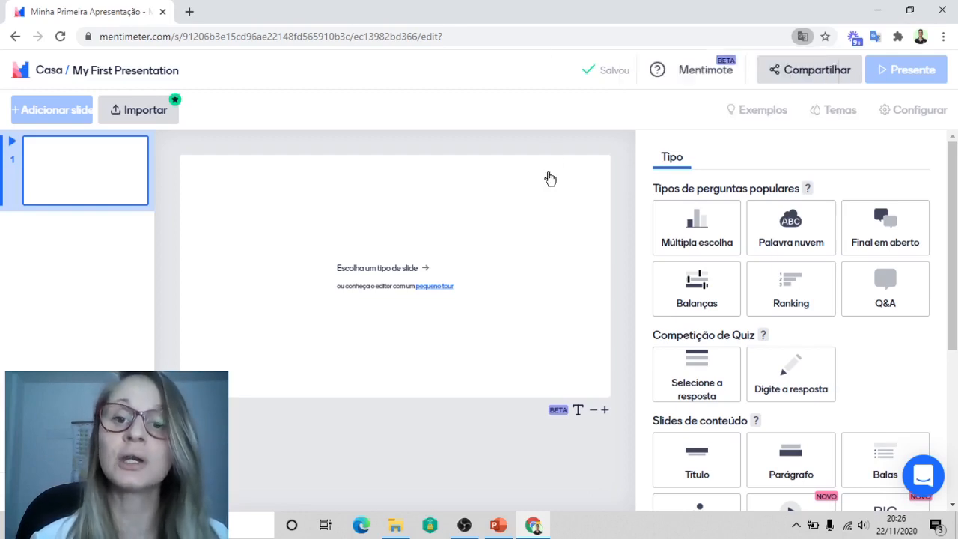
- Make the first slide a multiple-choice question and enter "Qual a sua idade?" as its question
click(679, 232)
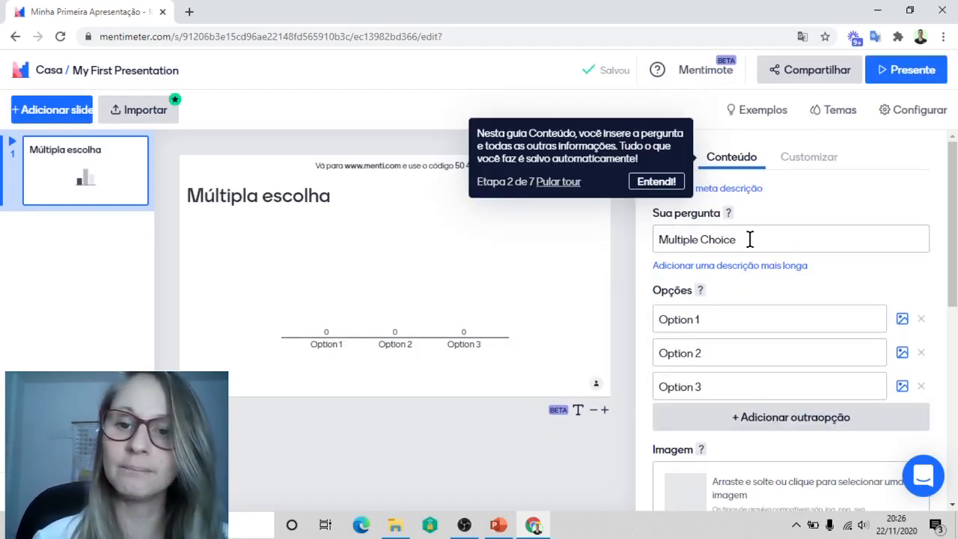
click(749, 239)
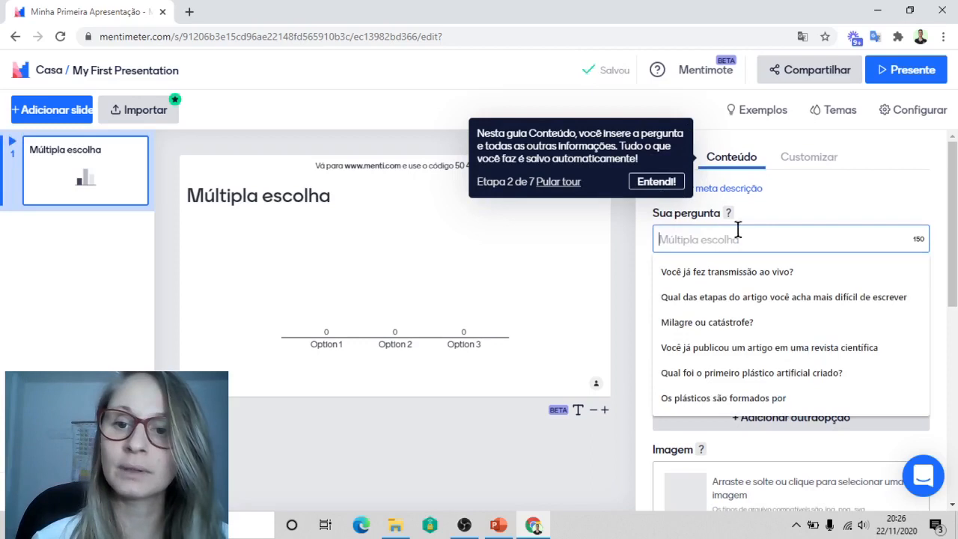
click(656, 186)
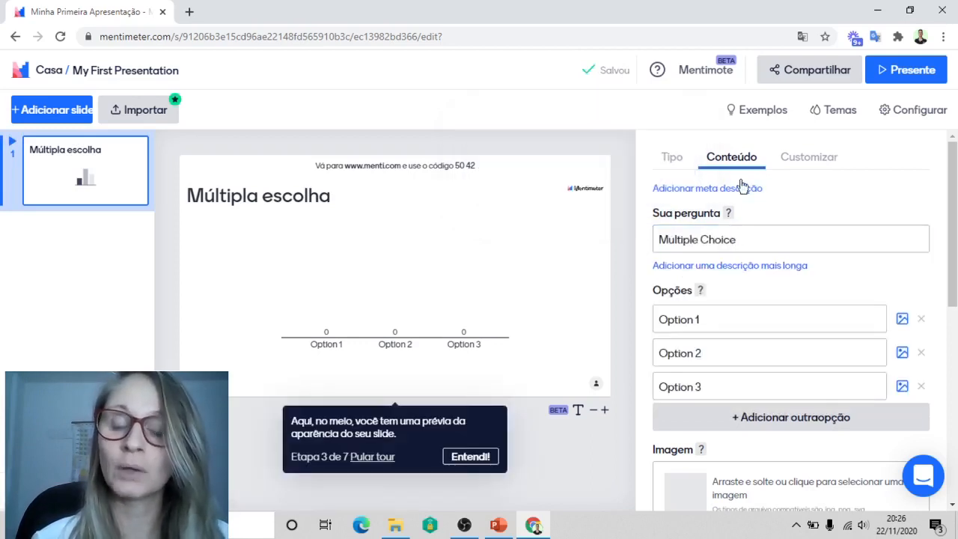
click(744, 238)
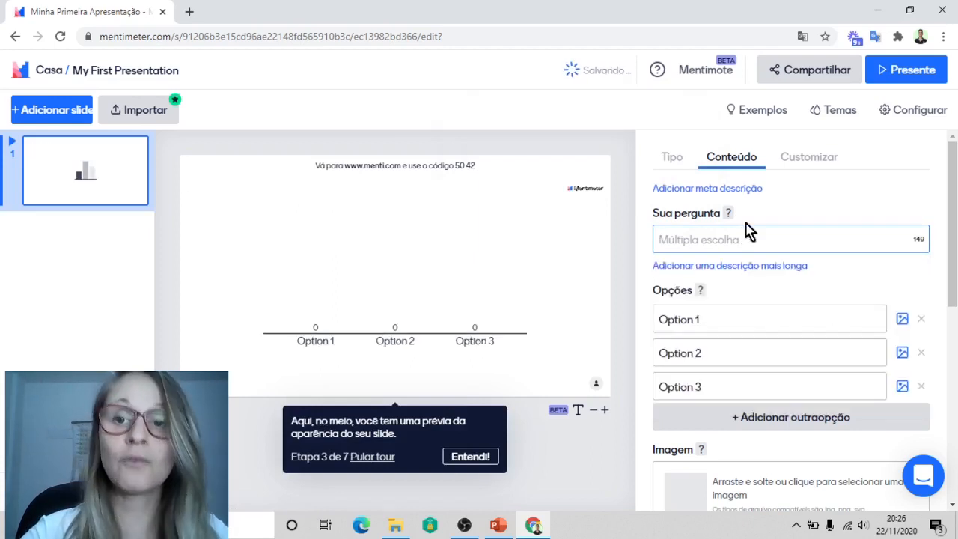
text(Qual)
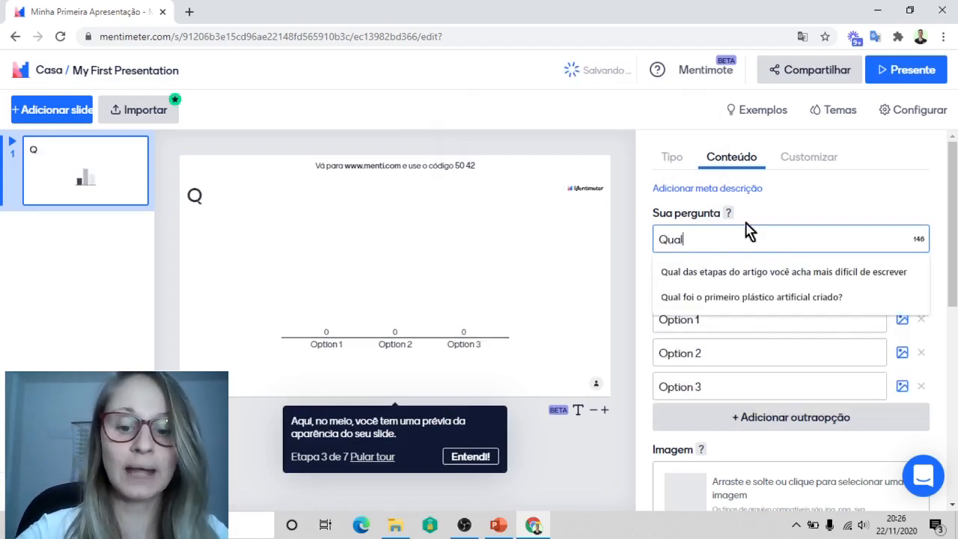
text( a sua)
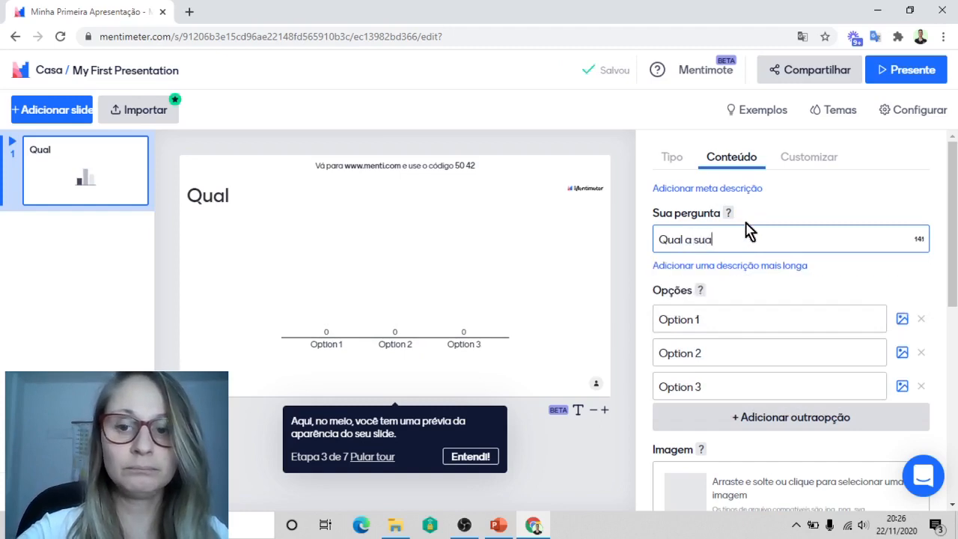
text( idade?)
- Fill in the three answer options as "20-30 anos", "30-40 anos" and "40-50 anos"
click(728, 317)
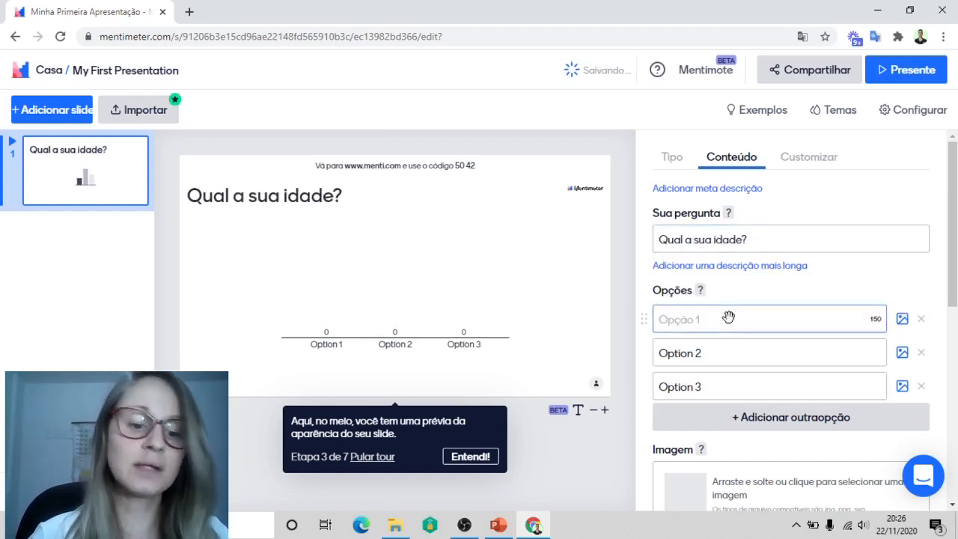
text(20-30 anos)
click(702, 362)
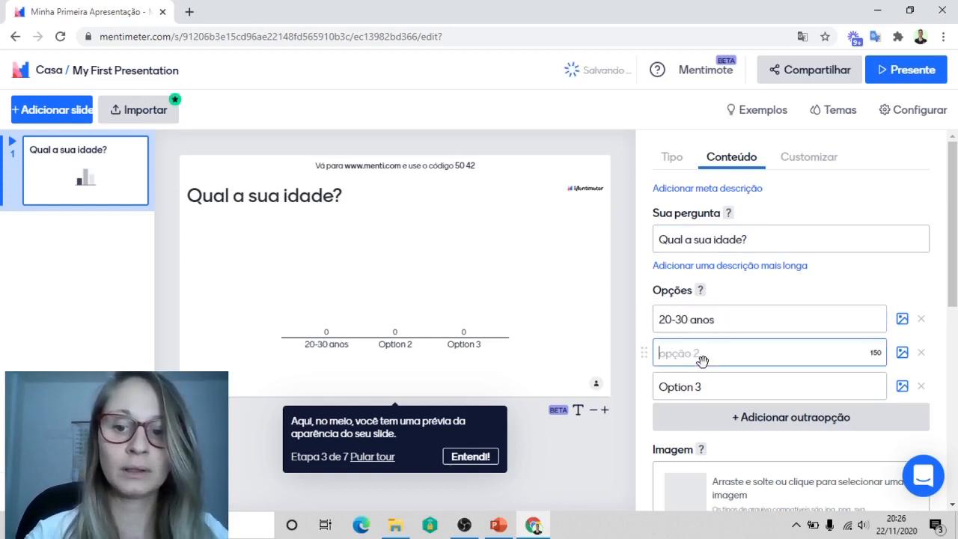
text(30-2)
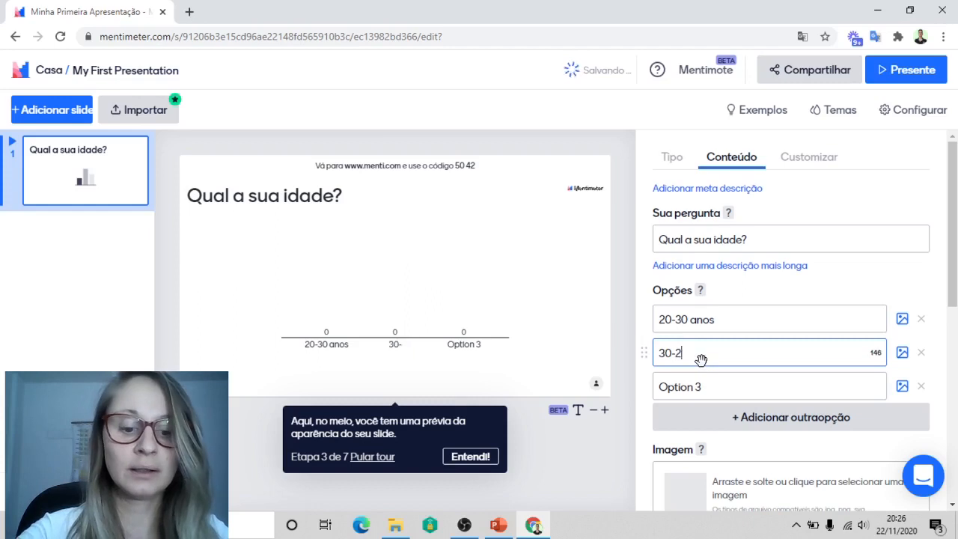
key(BackSpace)
text(40 anos)
click(715, 388)
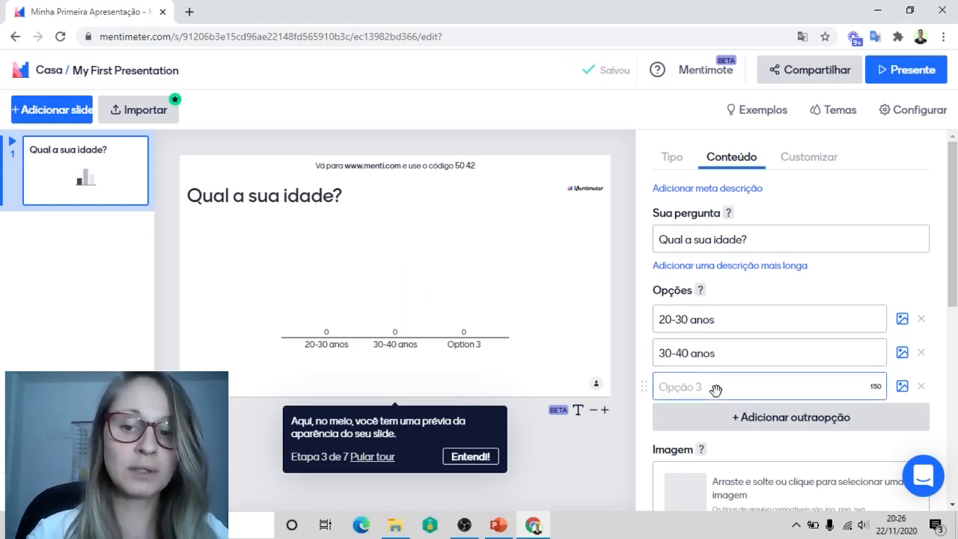
text(40-50 anos)
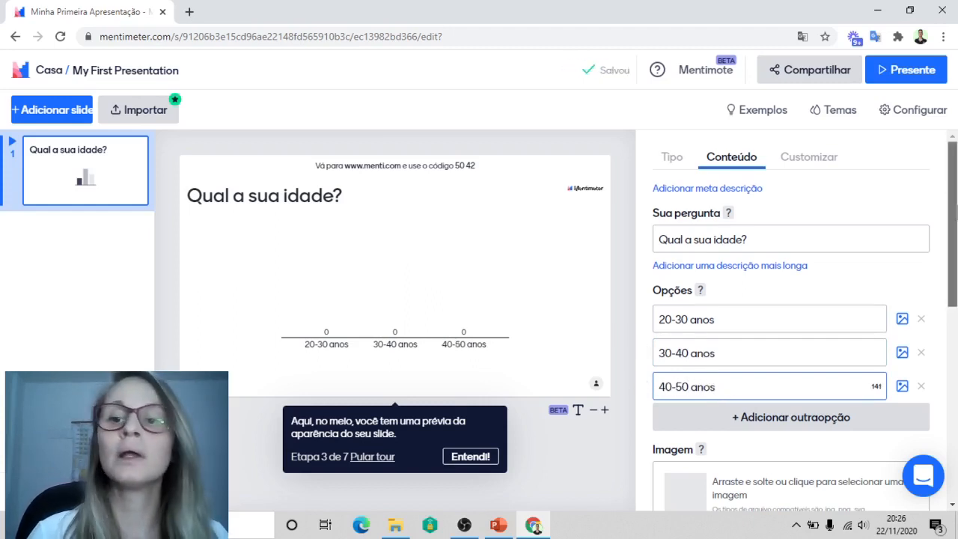
- Review the age question's image, result layout, extras and segmentation settings
scroll(791, 322, down, 2)
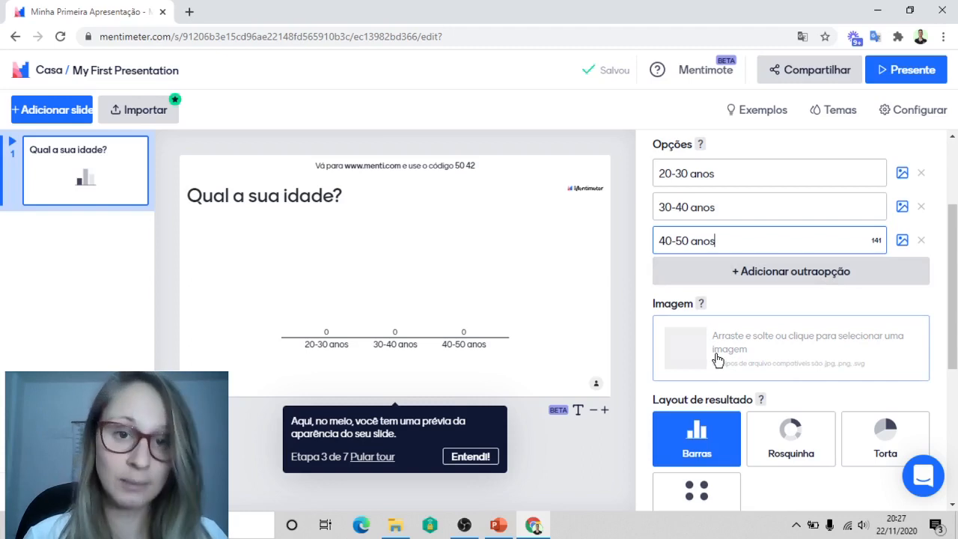
scroll(793, 279, down, 2)
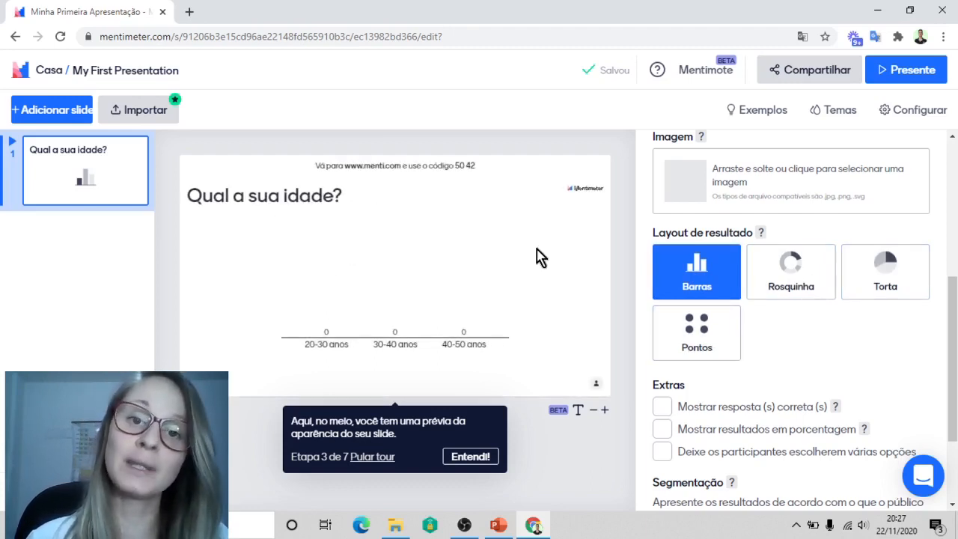
drag(955, 308, 957, 356)
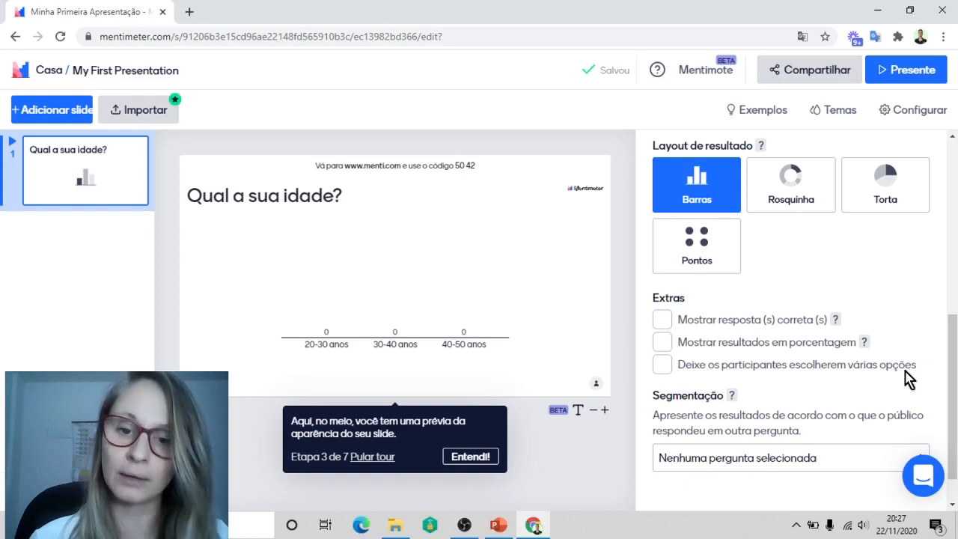
drag(951, 366, 949, 193)
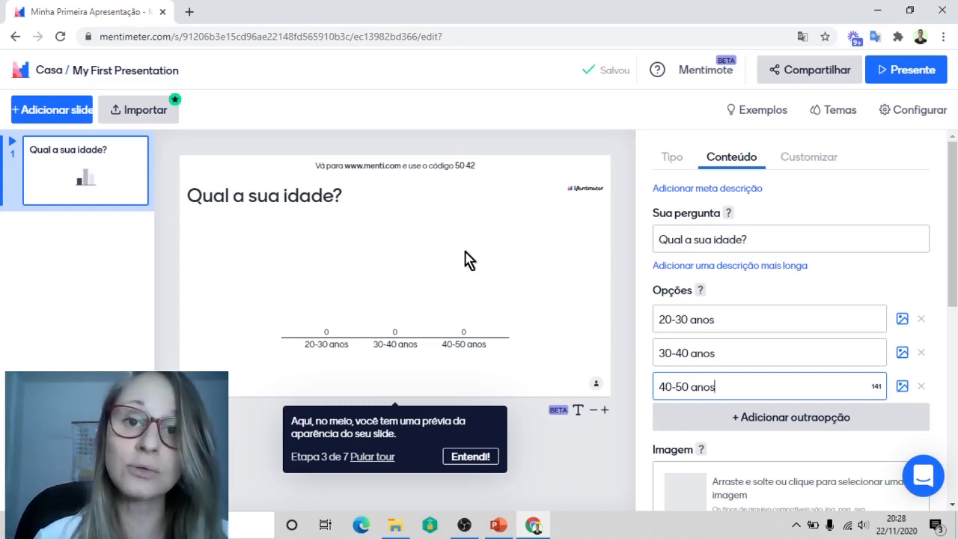
key(ctrl+t)
text(www)
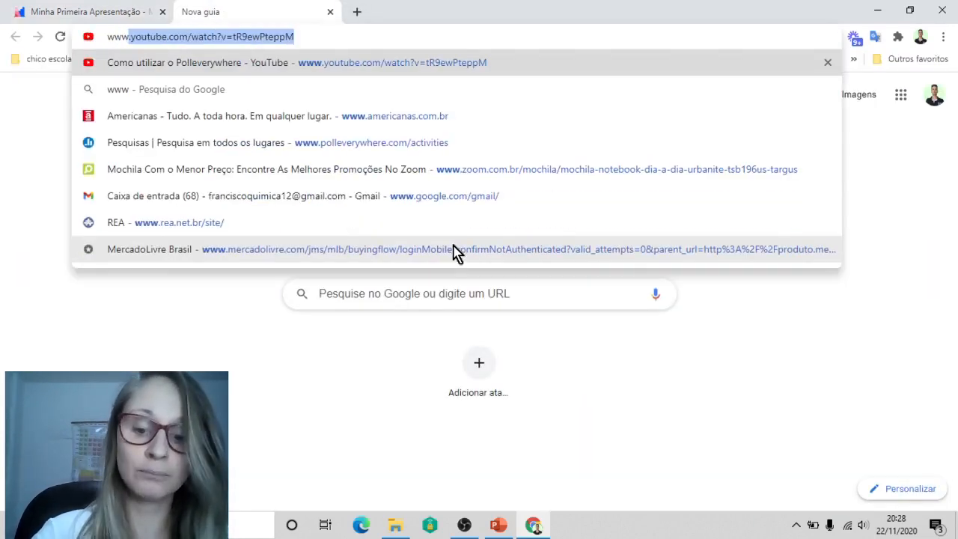
text(.menti.co)
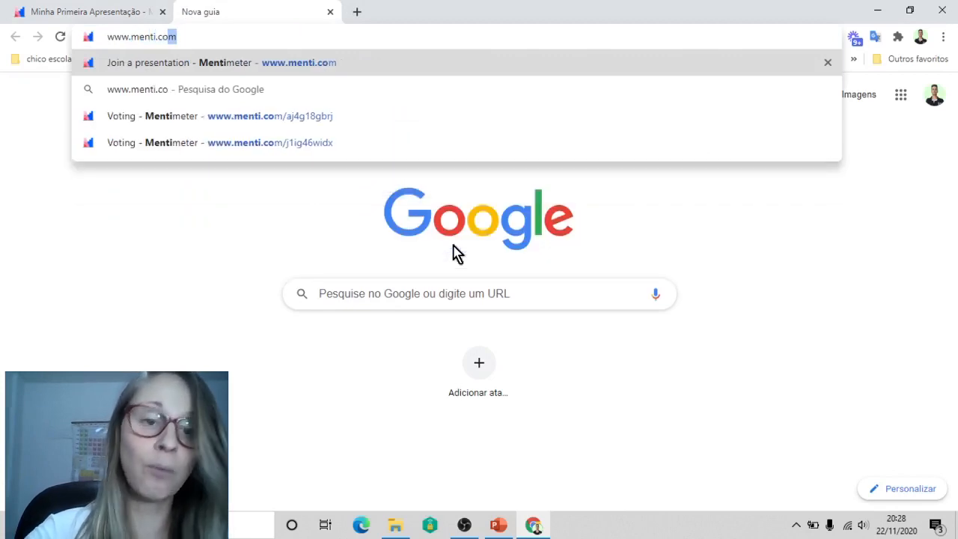
key(Return)
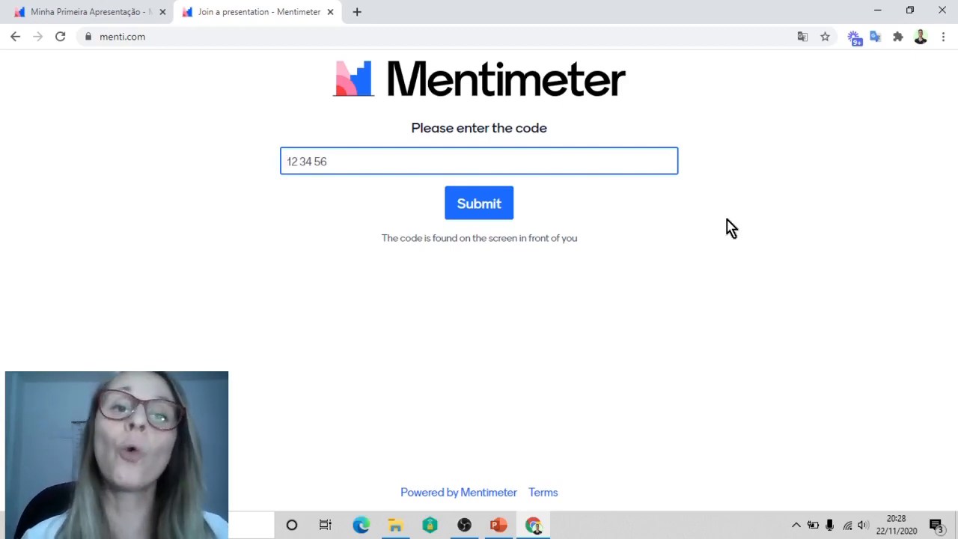
click(66, 9)
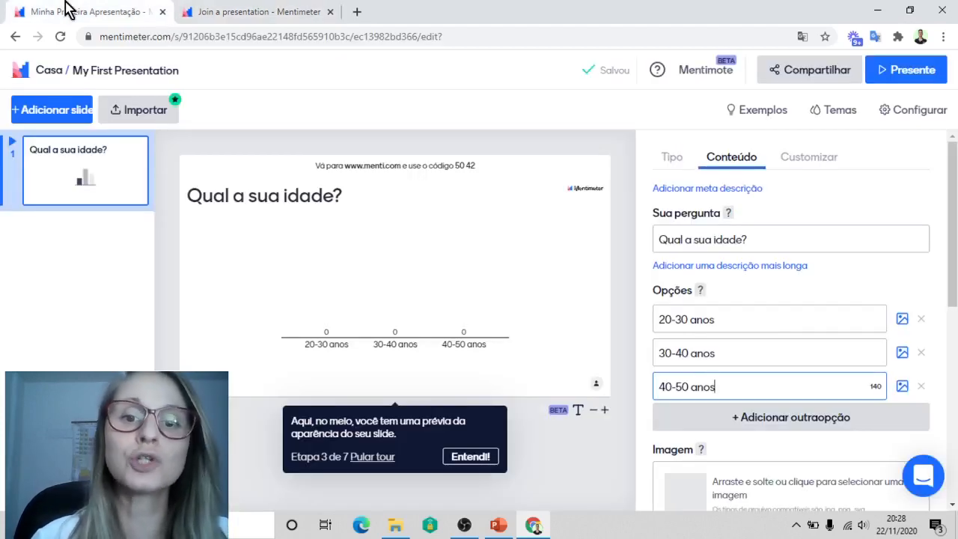
- Join the presentation on the participant page with code 5042 and submit "20-30 anos" as the answer to the age question
click(215, 9)
text(5042)
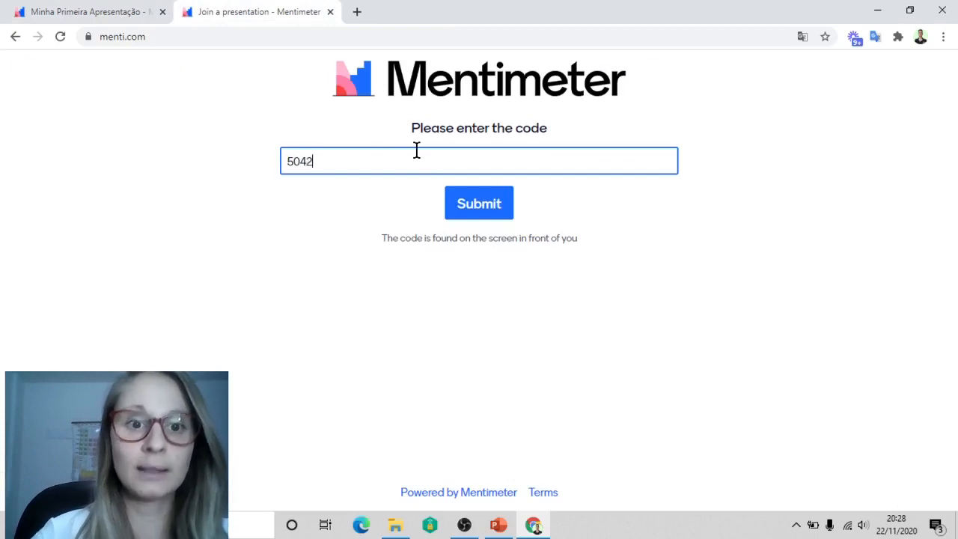
click(481, 215)
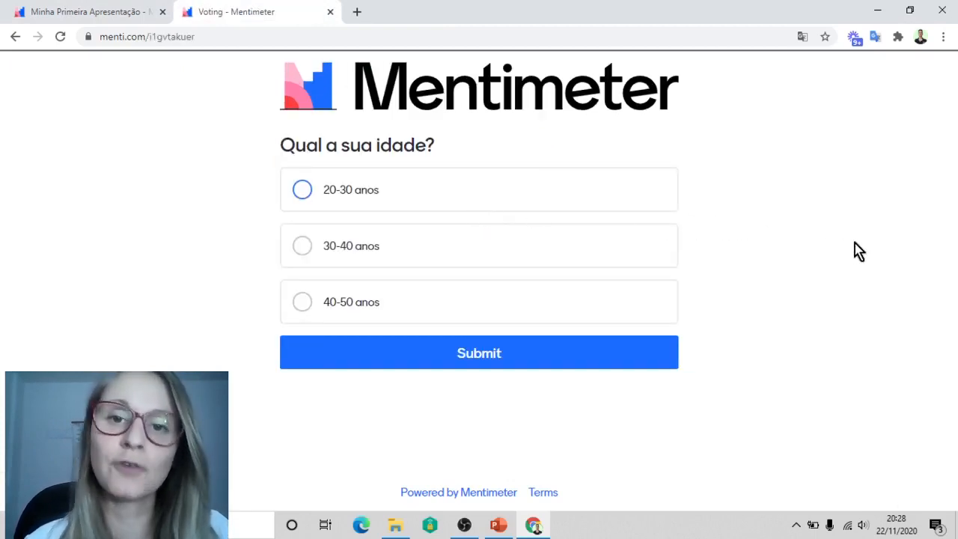
click(305, 193)
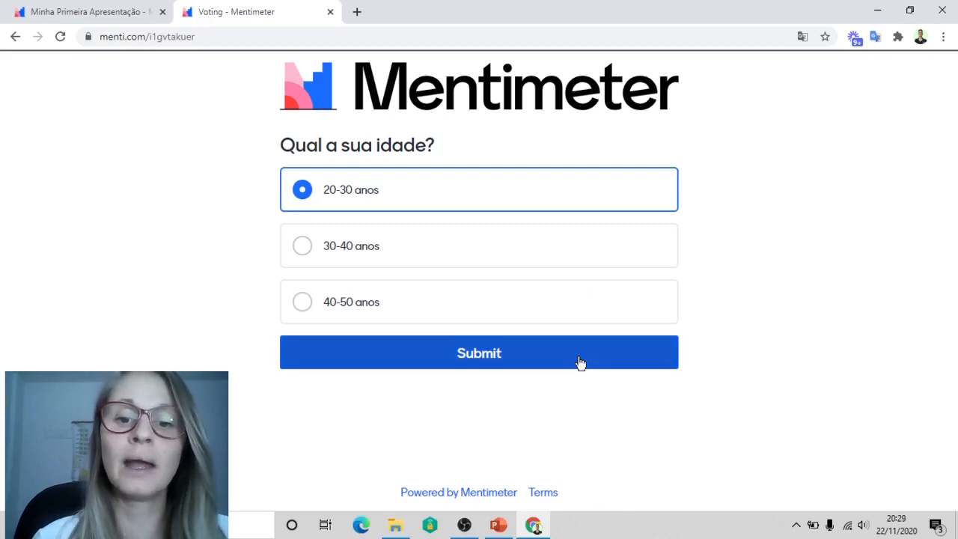
click(581, 363)
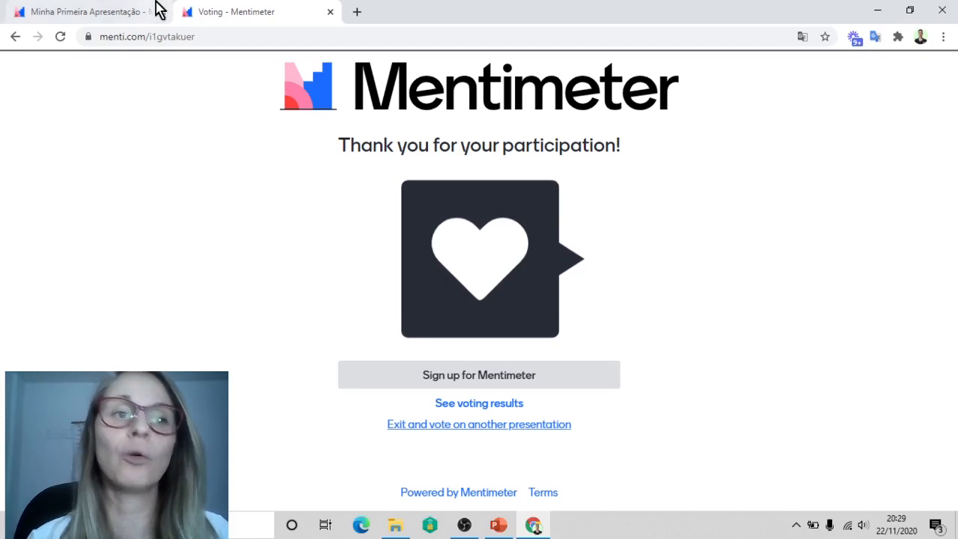
- View the age question's results in the editor and in presentation mode, and close the participant voting page
click(101, 9)
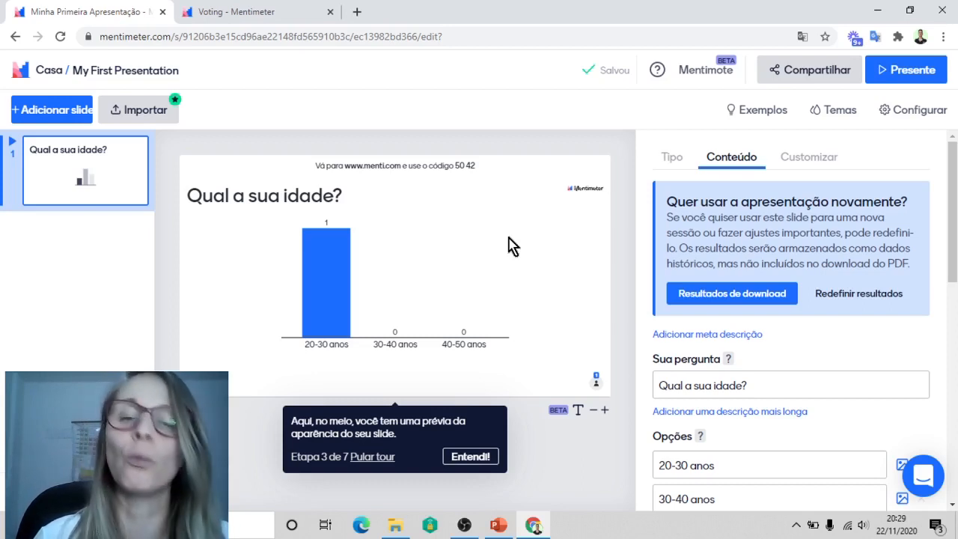
click(936, 75)
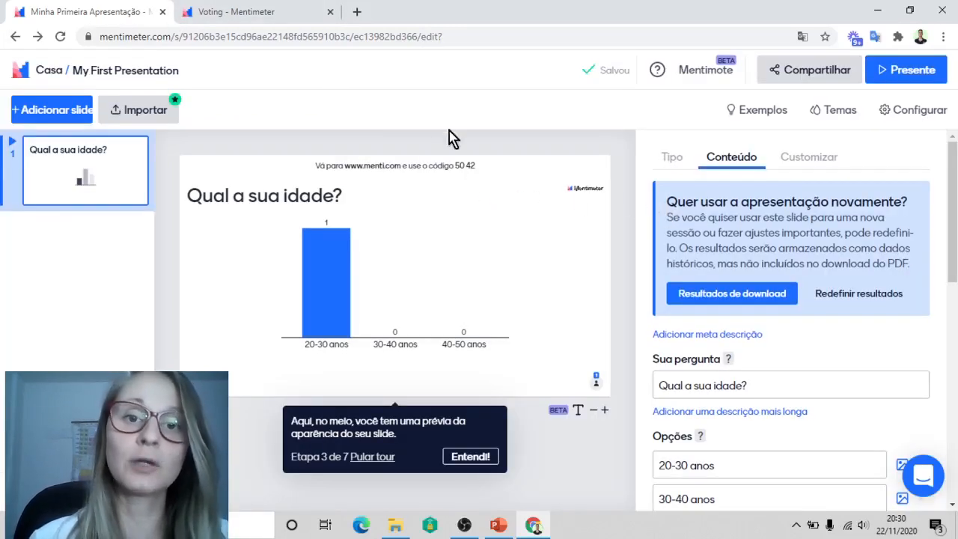
click(330, 11)
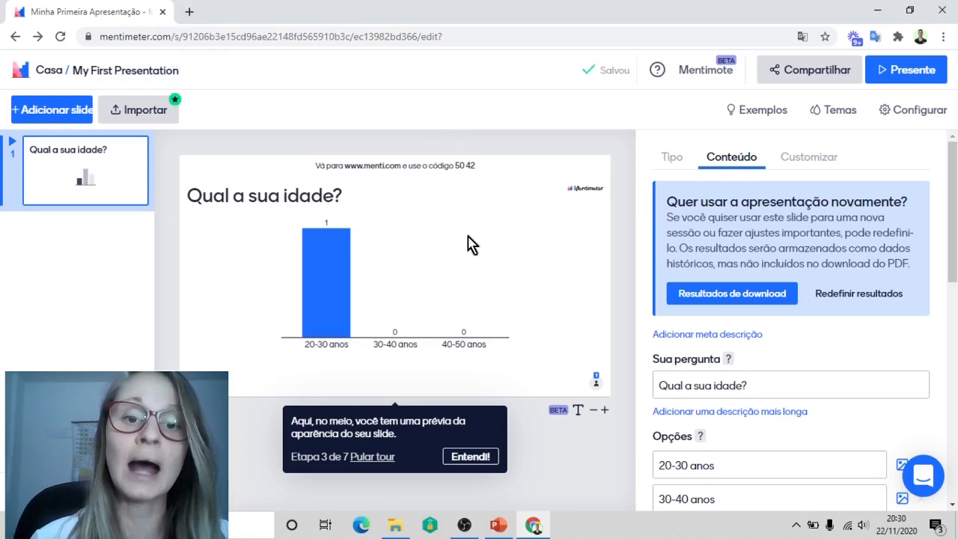
- Open the presentation's participation sharing settings, expand the public access options and dismiss the tour tips covering them
click(812, 73)
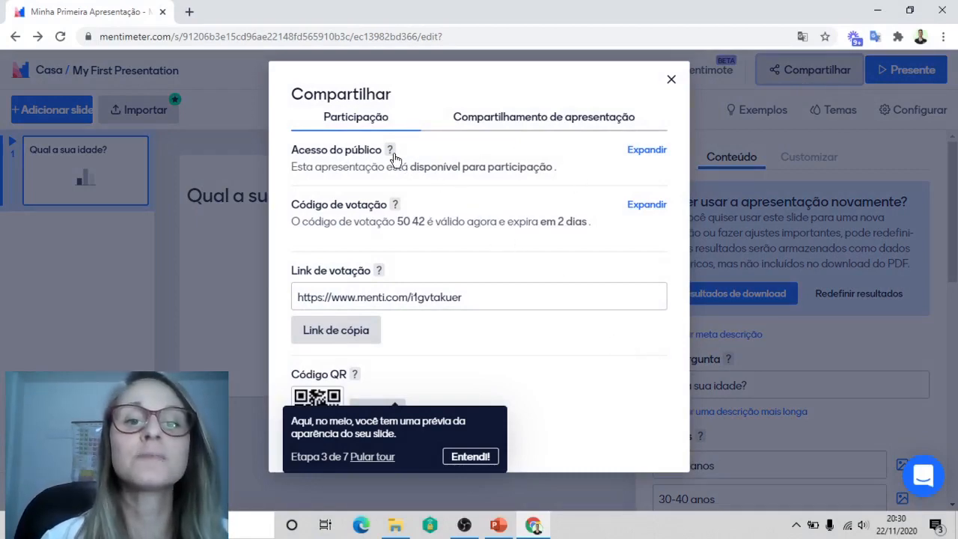
click(649, 150)
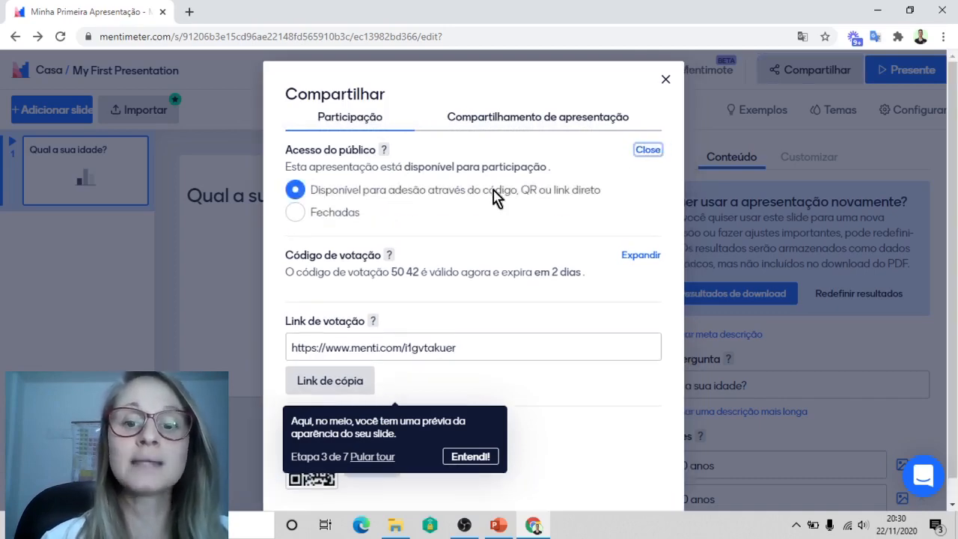
click(480, 464)
click(473, 262)
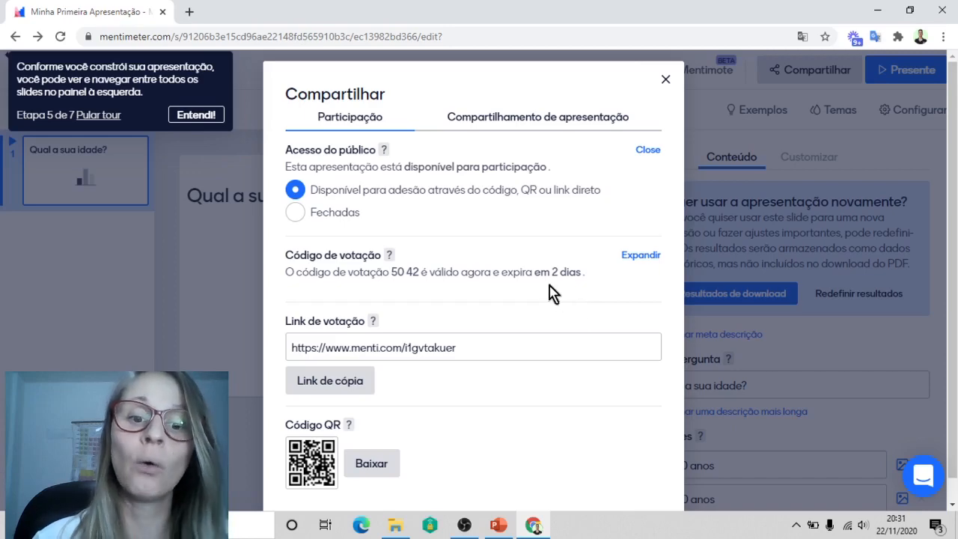
- Copy the presentation's voting link from the participation sharing settings
click(412, 354)
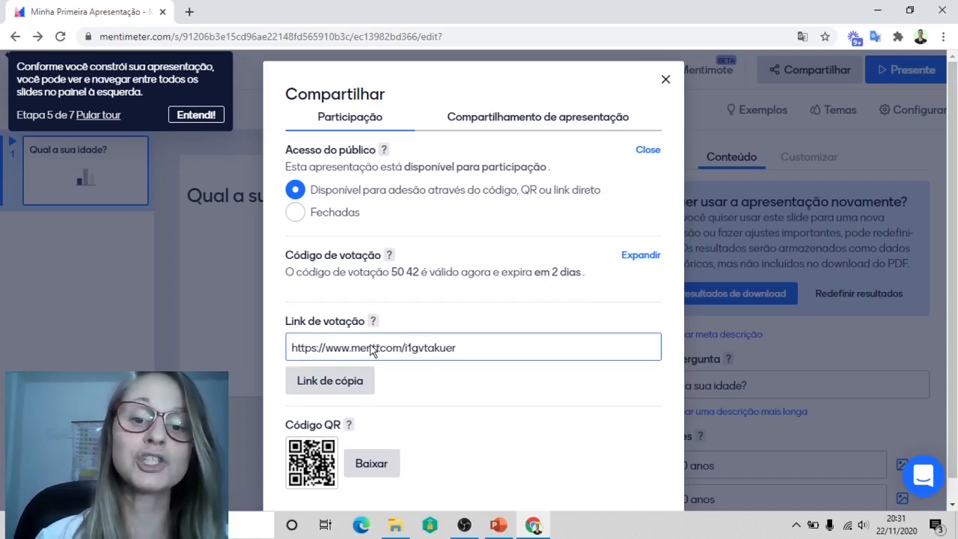
drag(292, 352, 464, 349)
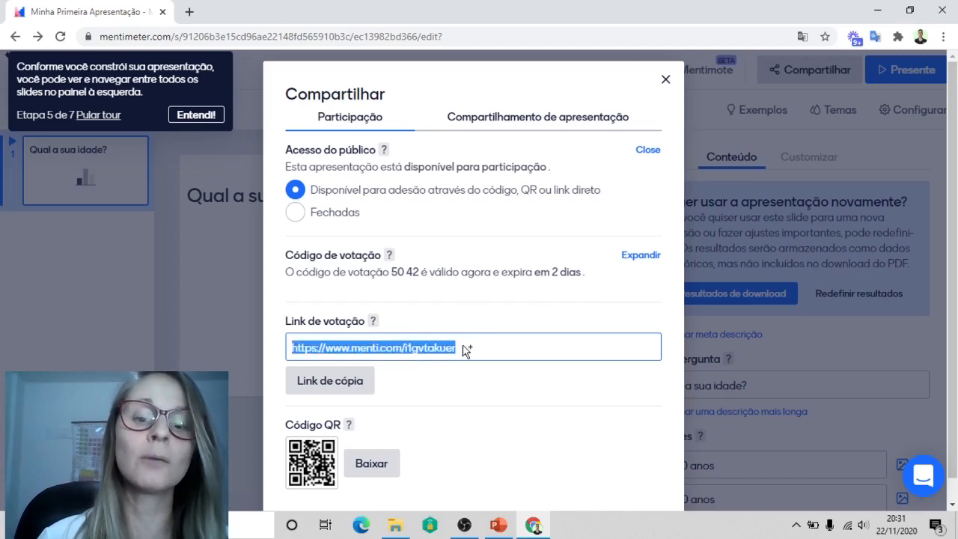
click(323, 382)
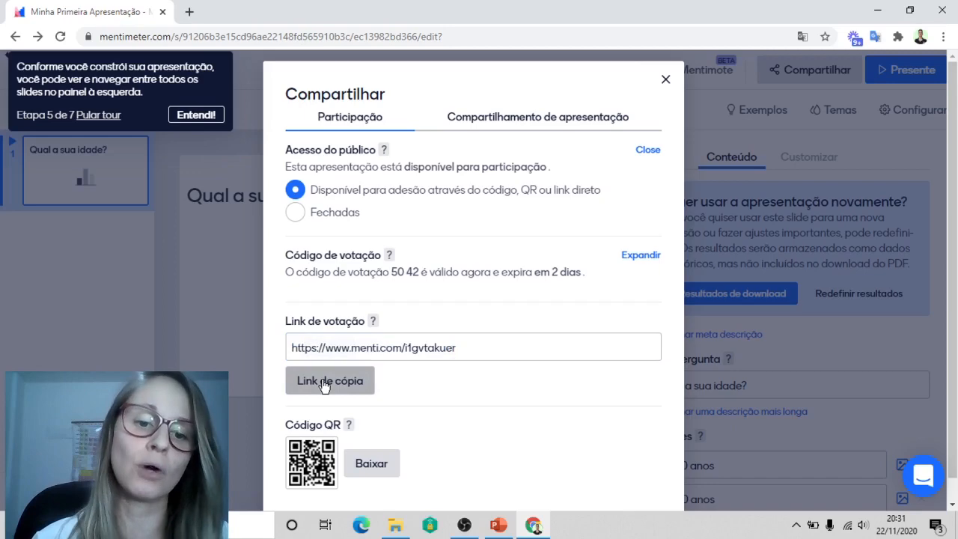
click(324, 384)
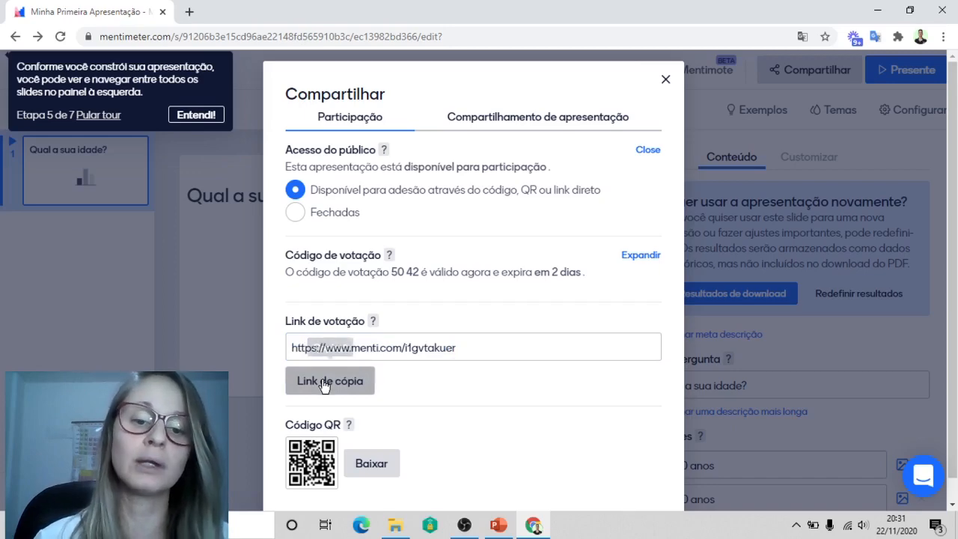
- Open the copied voting link in a new browser tab to check the voting page, and return to the sharing settings
click(189, 12)
key(ctrl+v)
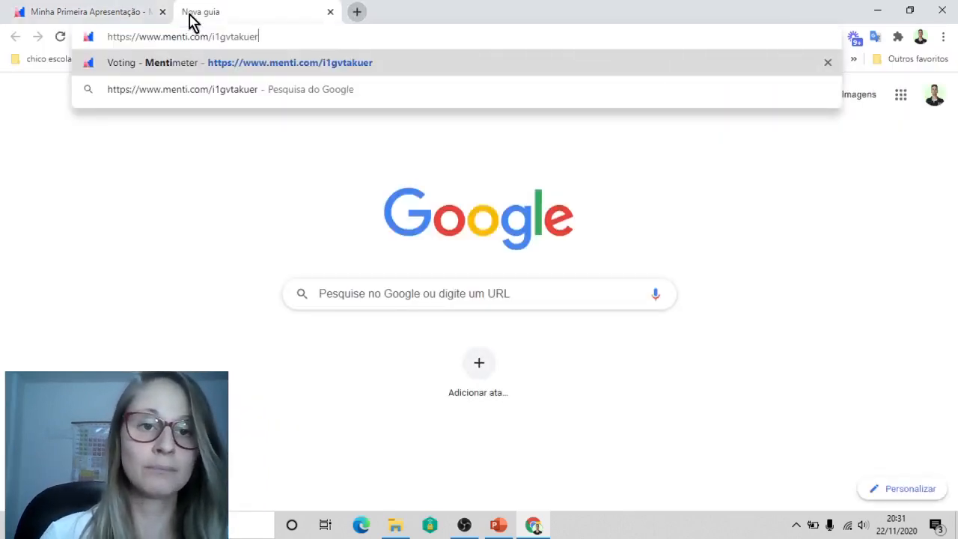
key(Return)
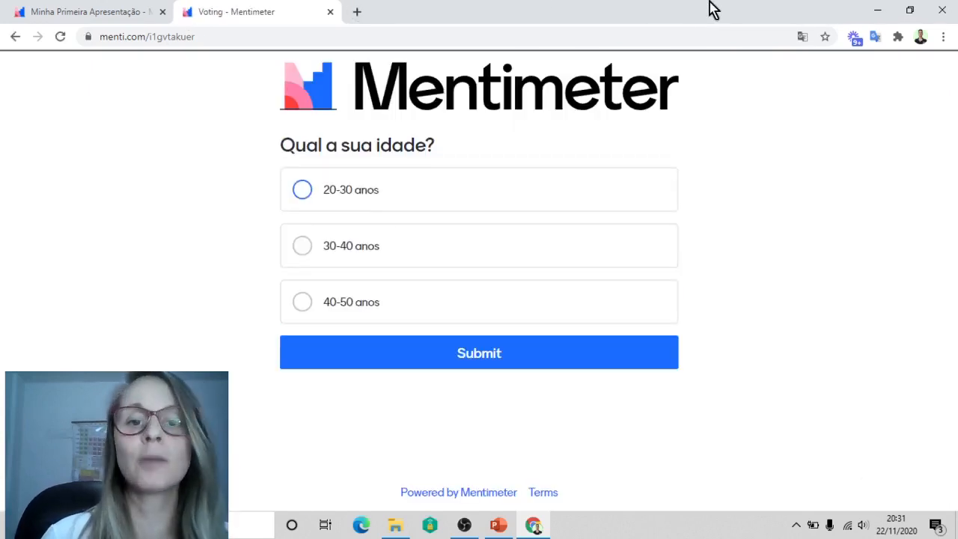
click(124, 9)
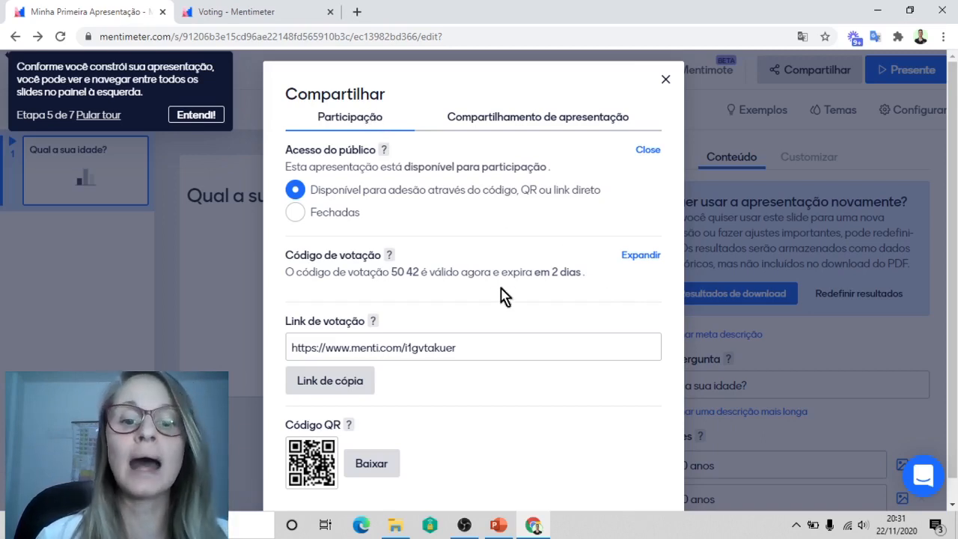
- Download the presentation's QR code, copy the voting link again and close the sharing settings
click(371, 464)
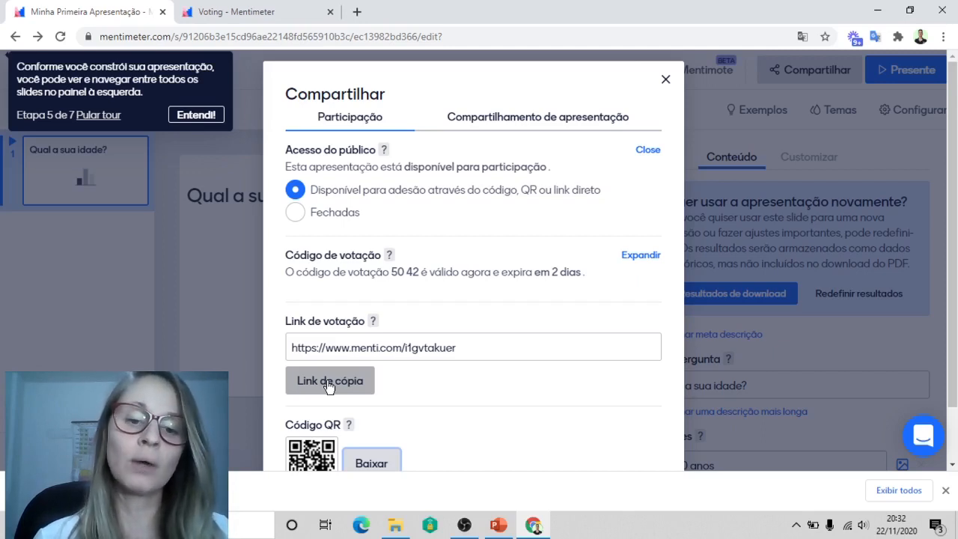
click(329, 383)
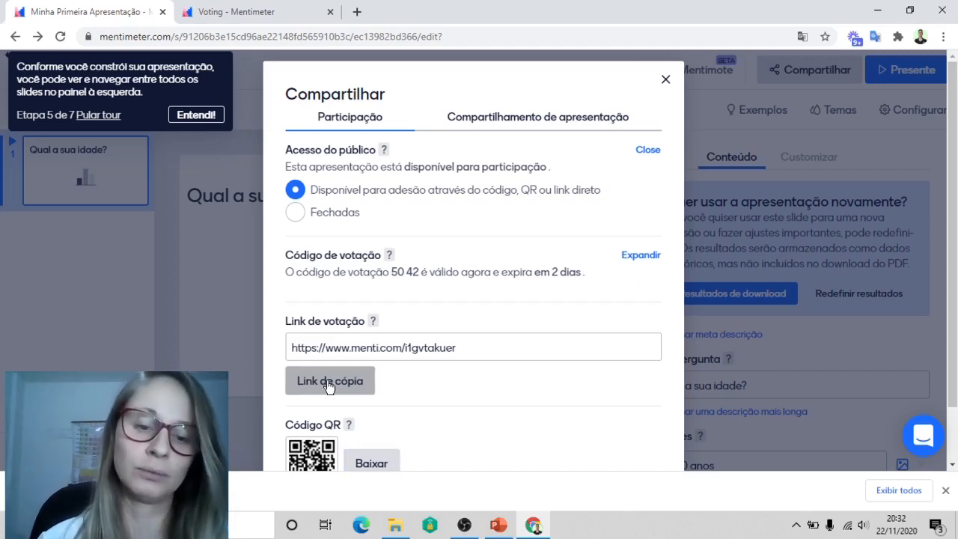
click(665, 80)
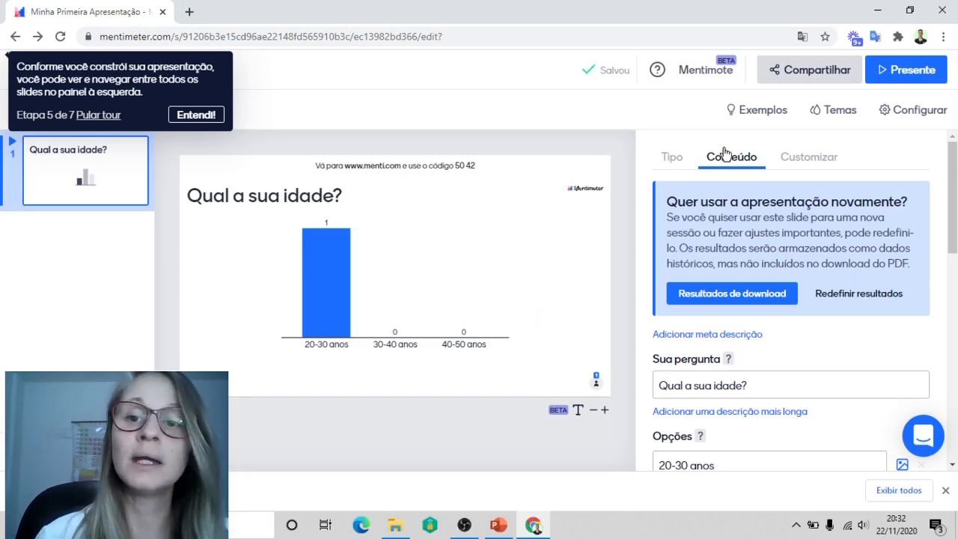
- Add a second slide to the presentation using the word cloud question type (Palavra nuvem)
click(672, 162)
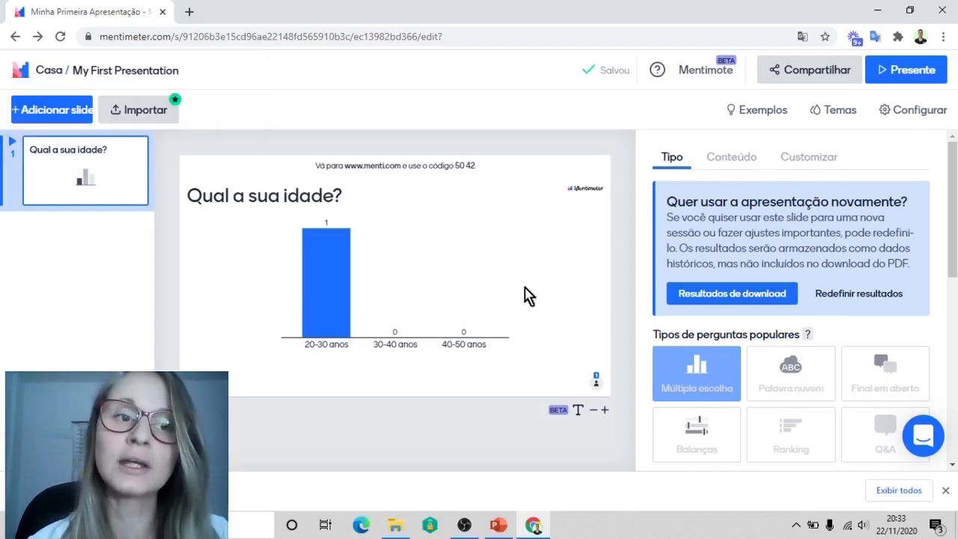
click(63, 112)
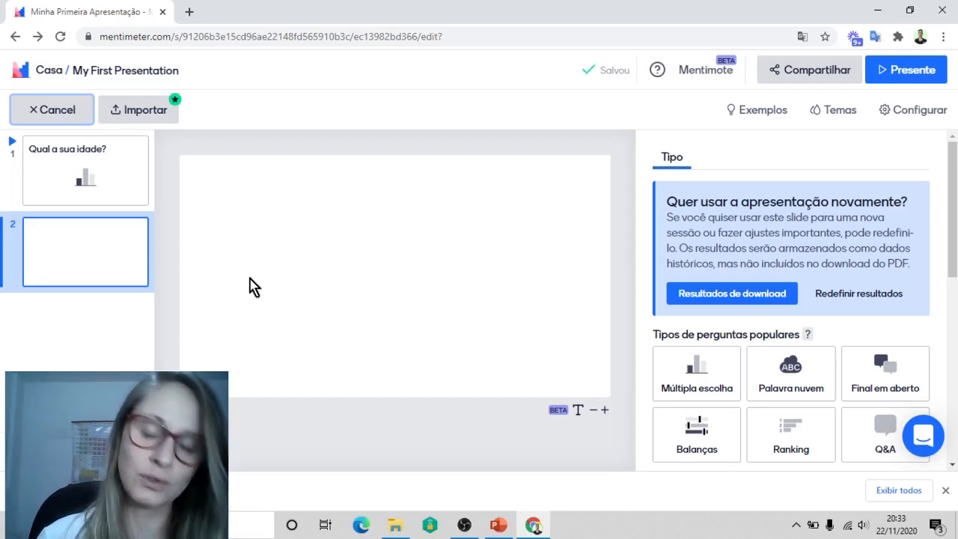
mouse_move(810, 395)
click(799, 380)
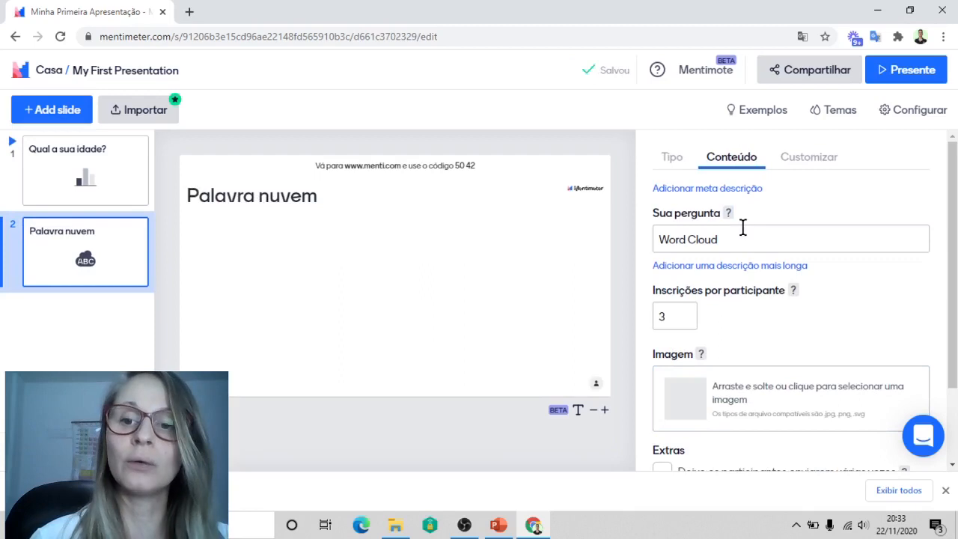
- Enter "Sentimentos em relação ao ensino remoto" as the word cloud slide's question
click(733, 240)
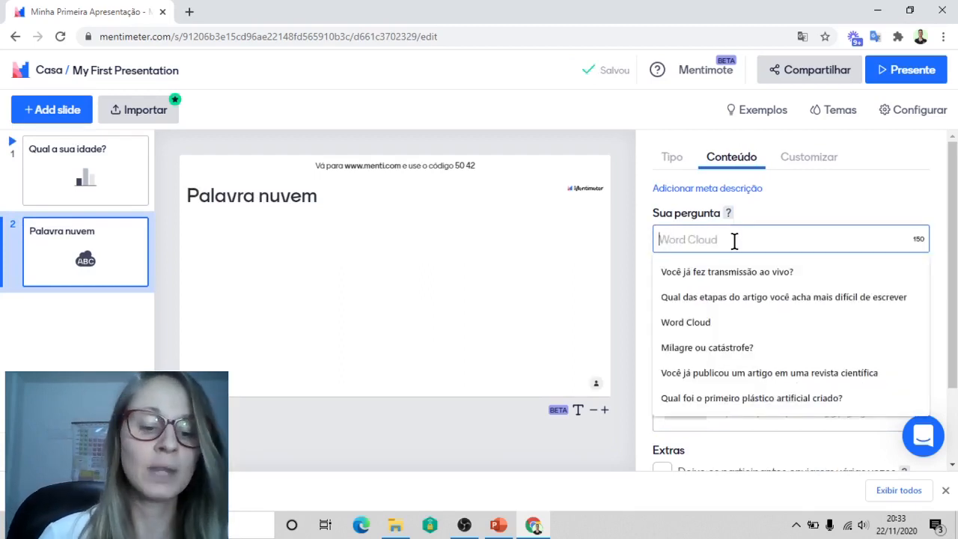
text(Senti)
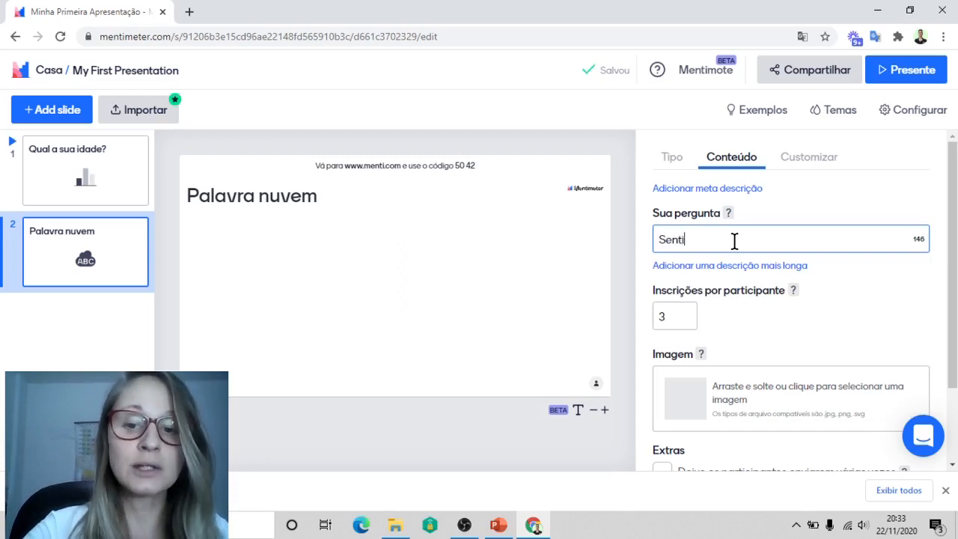
text(mentos em re)
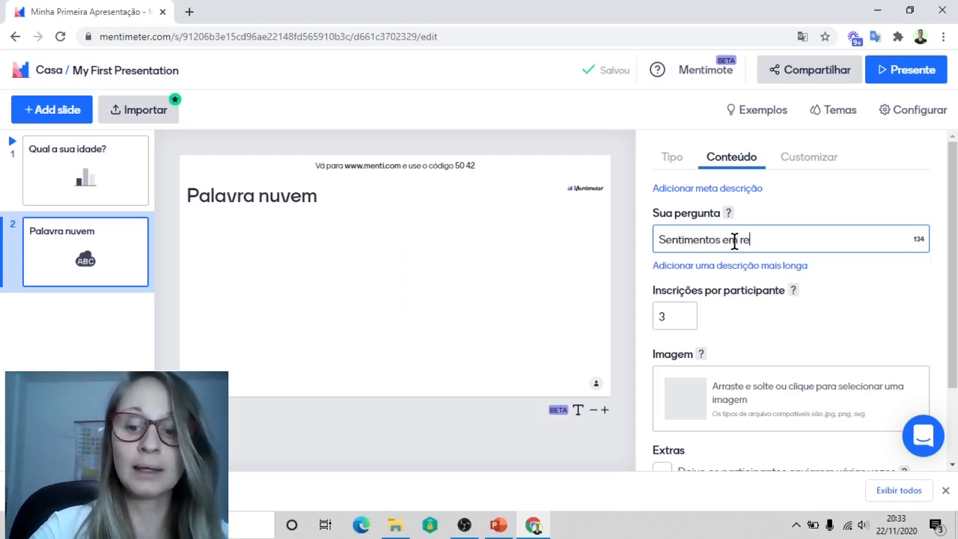
text(lação ao ensi)
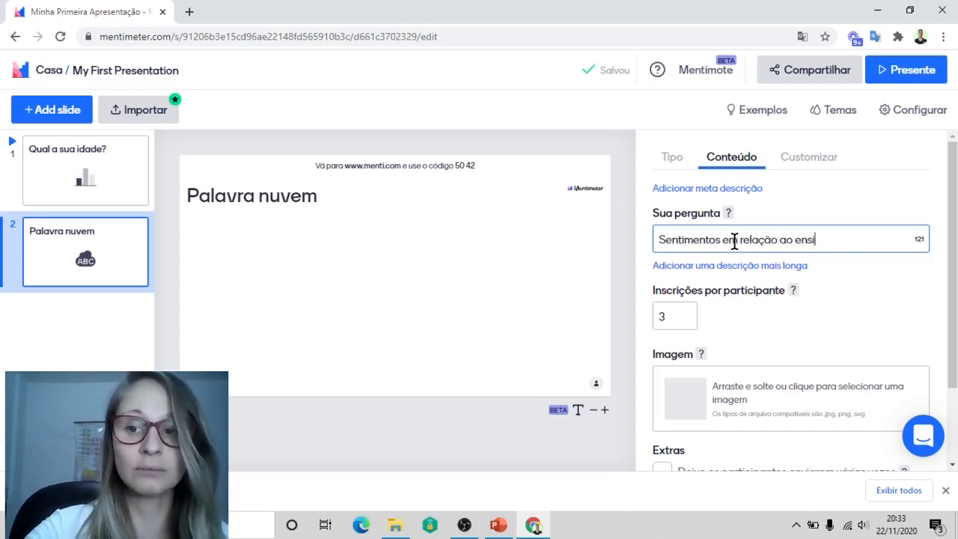
text(no remoto)
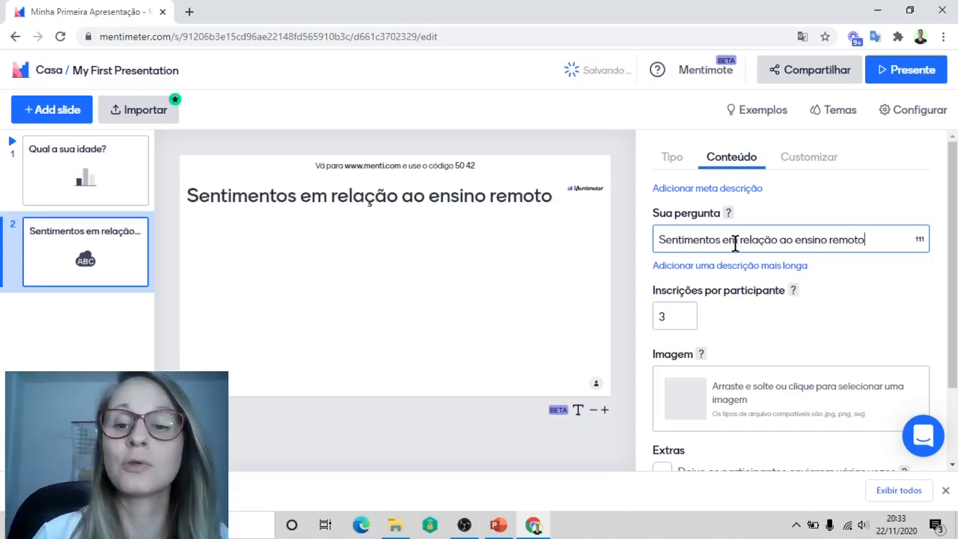
- Set the word cloud's entries per participant to 4 and try the multiple-submissions option, leaving it disabled
scroll(696, 284, down, 2)
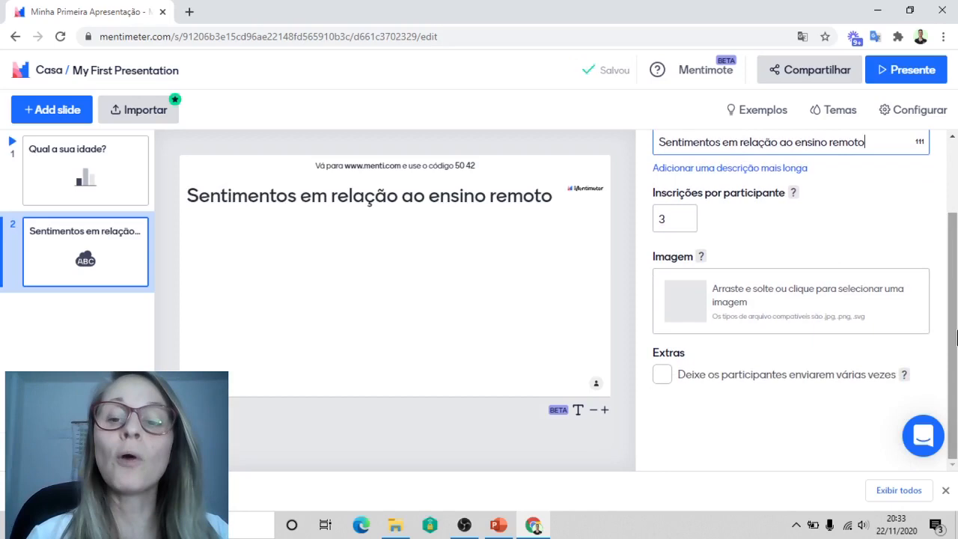
click(684, 213)
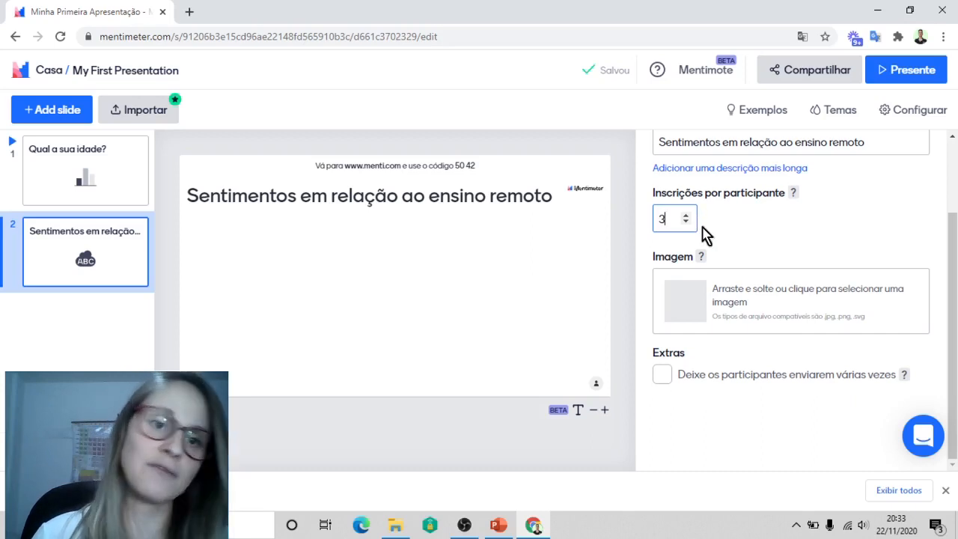
double_click(657, 216)
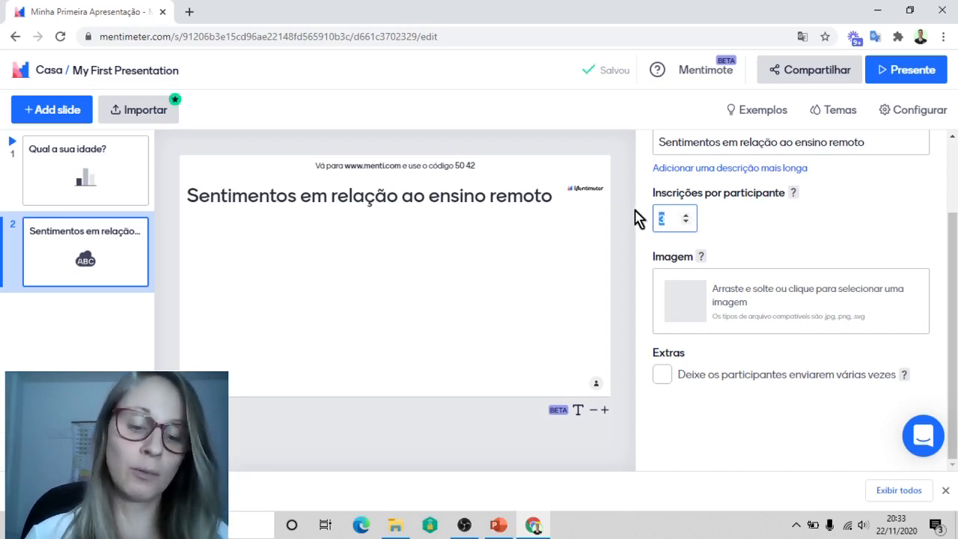
text(4)
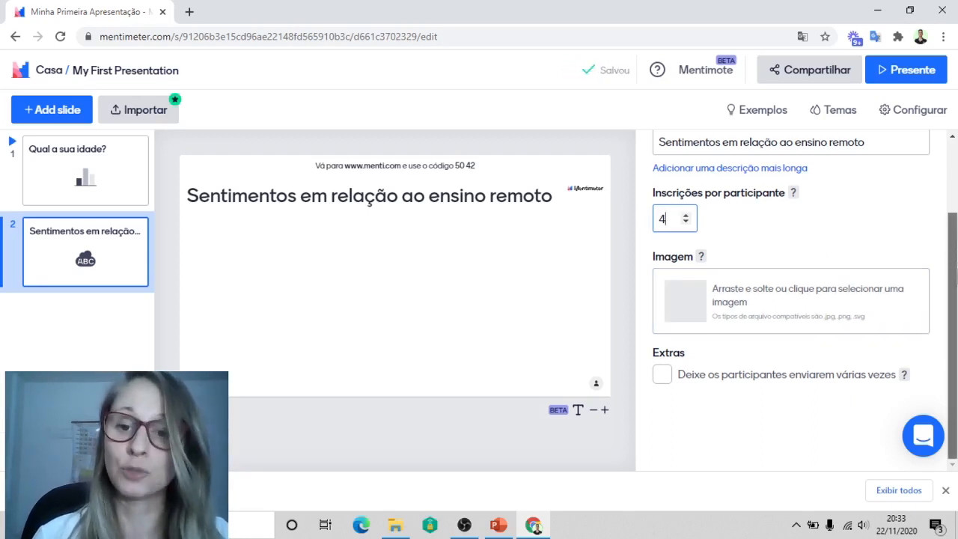
click(669, 378)
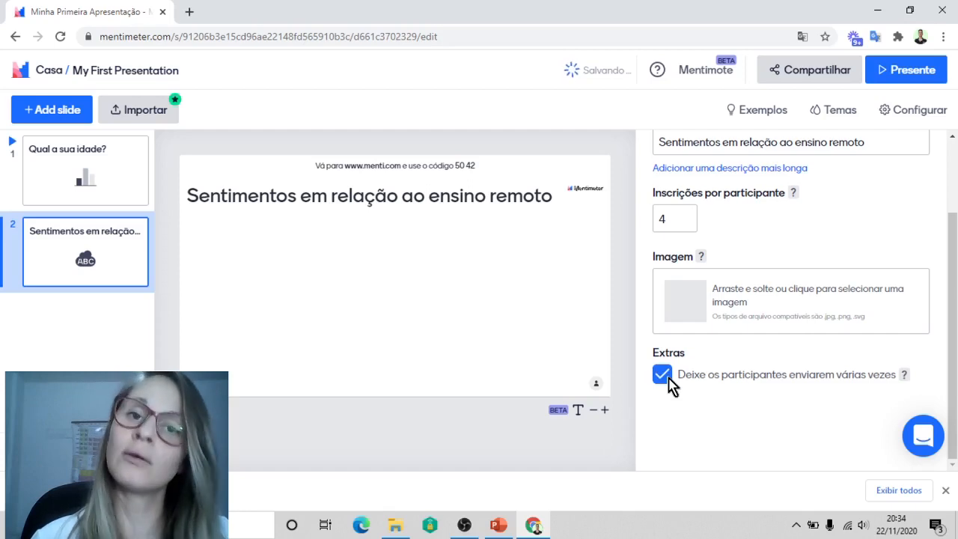
click(668, 378)
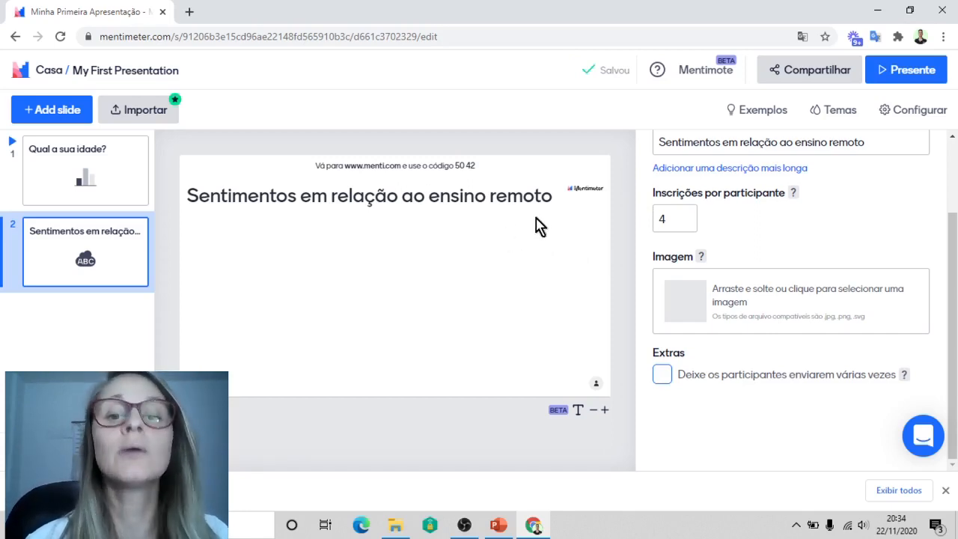
- Copy the presentation's voting link from the sharing settings and open it in a new browser tab
click(814, 73)
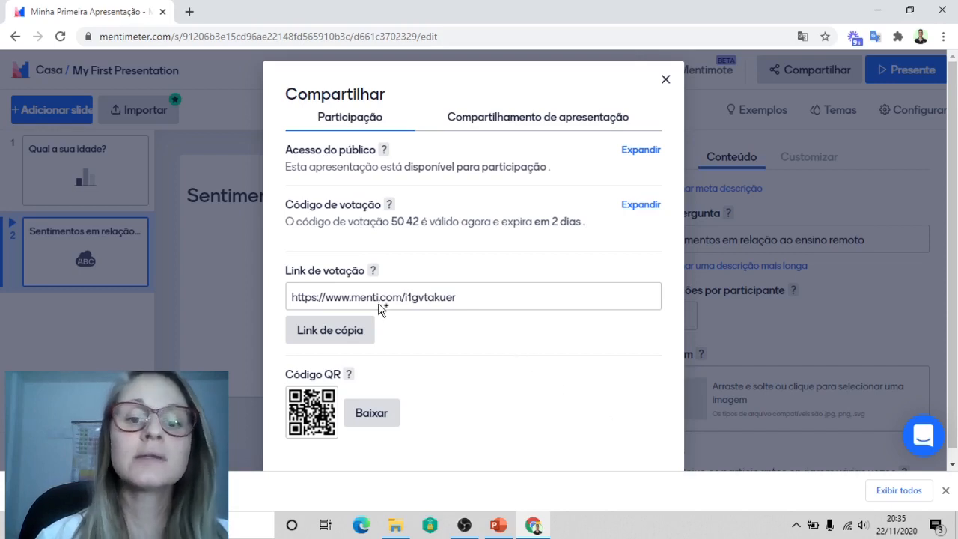
click(337, 340)
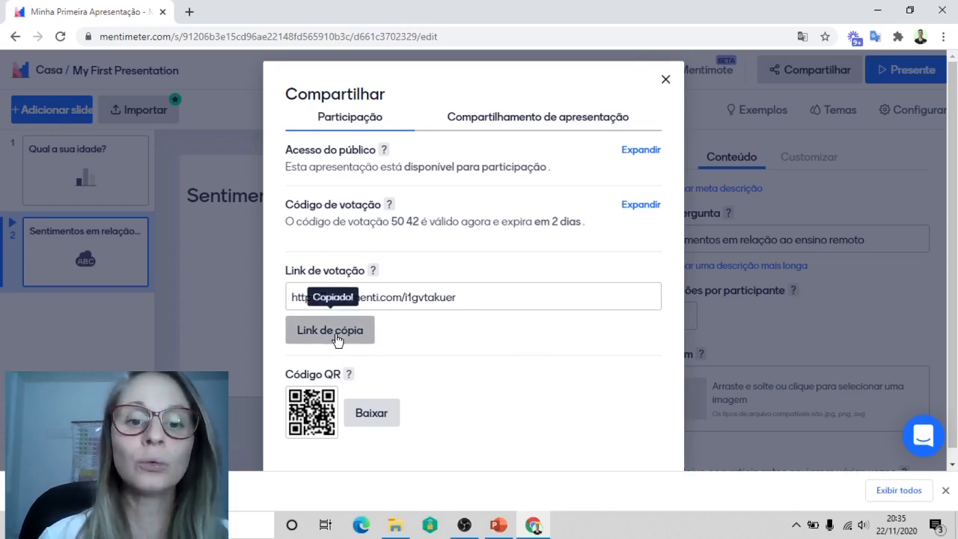
click(189, 12)
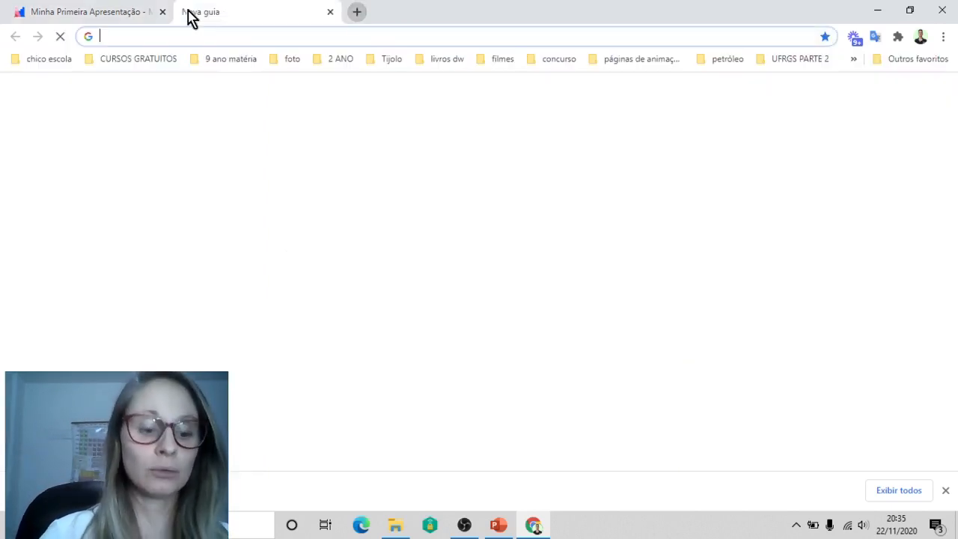
text(https://www.menti.com/i1gvtakuer)
key(Return)
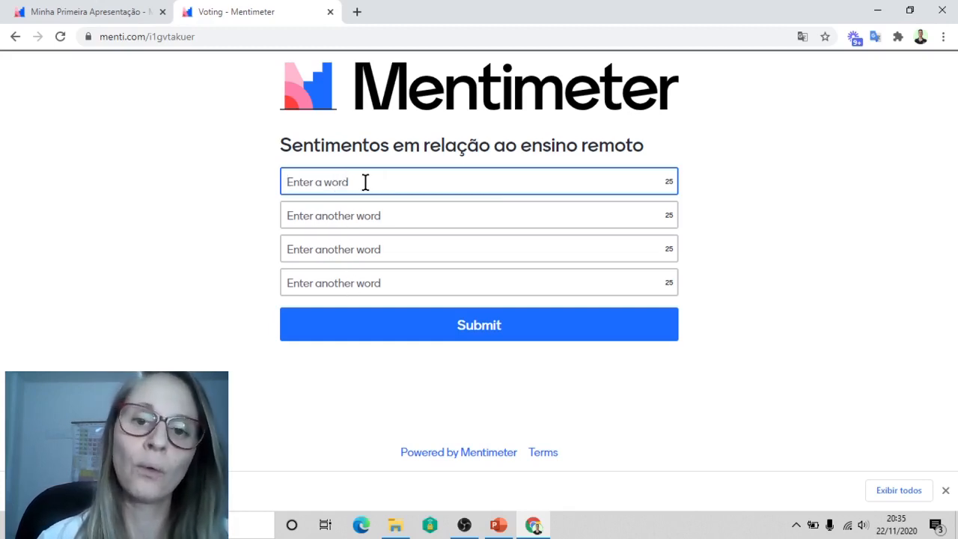
- Submit "Nervosismo", "Interatividade", "Conexão" and "Desafios" as a participant's answers to the remote-teaching word cloud
text(Nervosismos)
click(391, 214)
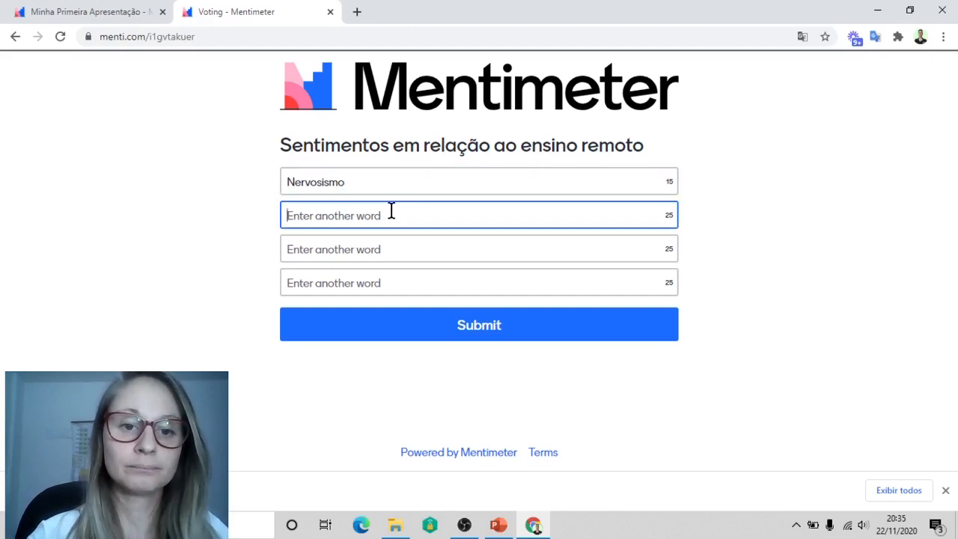
text(Inter)
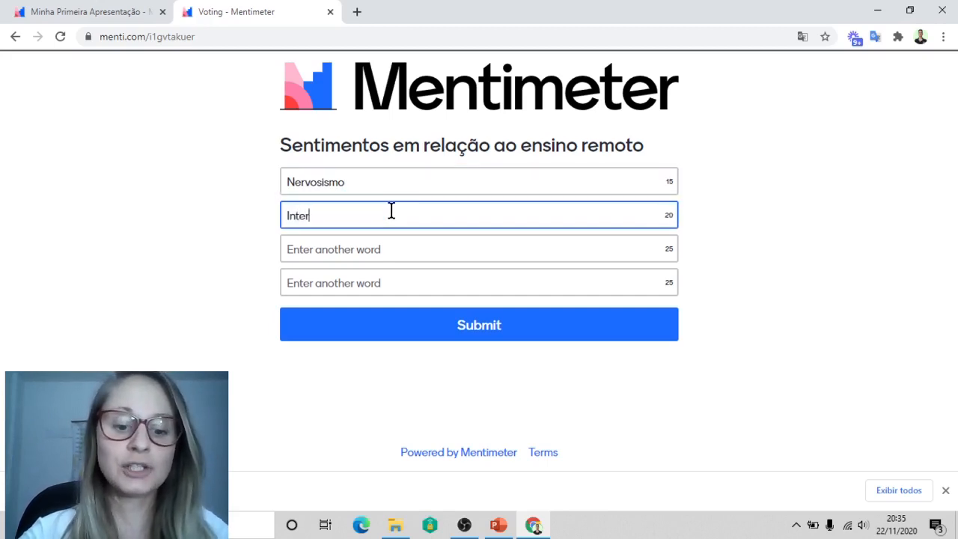
text(atividade)
click(406, 253)
text(Conexão)
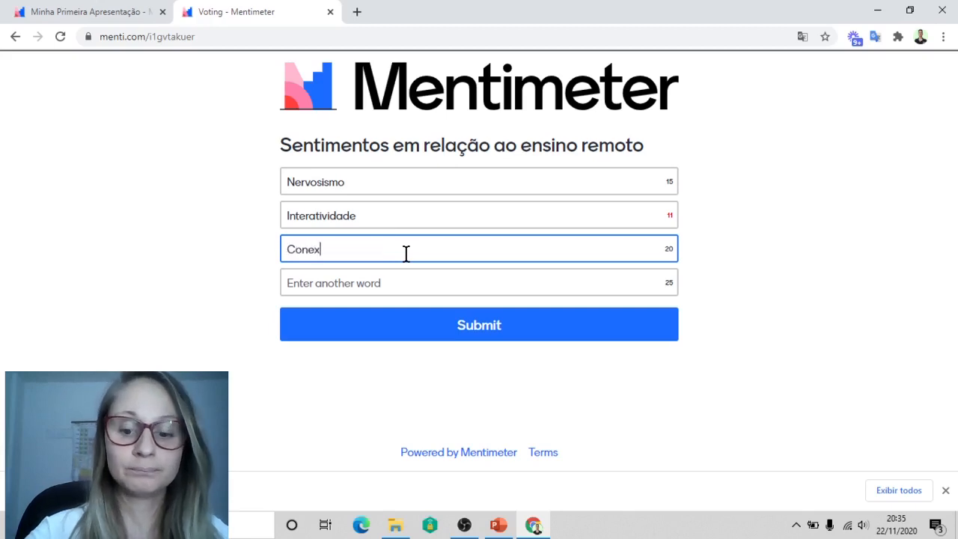
click(411, 281)
text(Desafios)
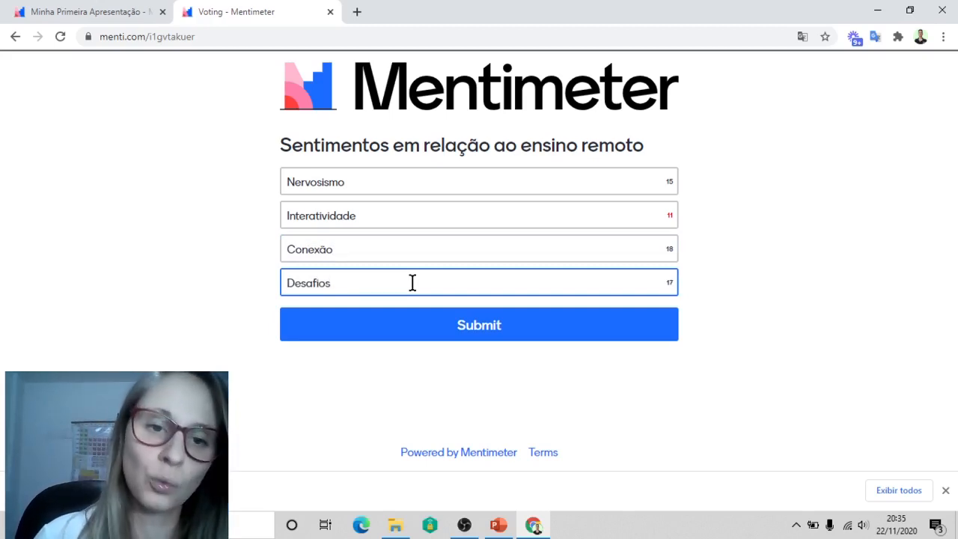
click(543, 334)
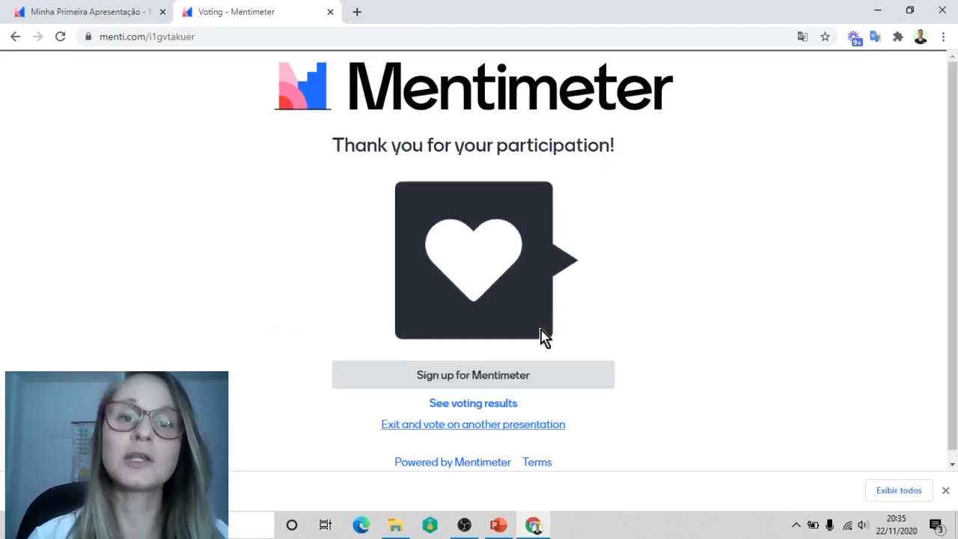
- Return to the presentation editor, view the word cloud results in presentation mode and leave the presentation
click(94, 9)
click(665, 79)
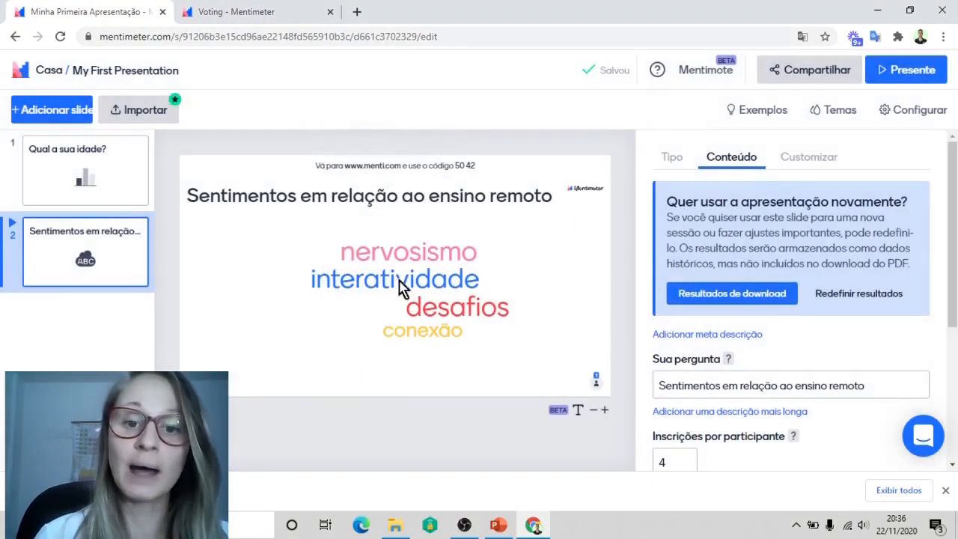
click(905, 71)
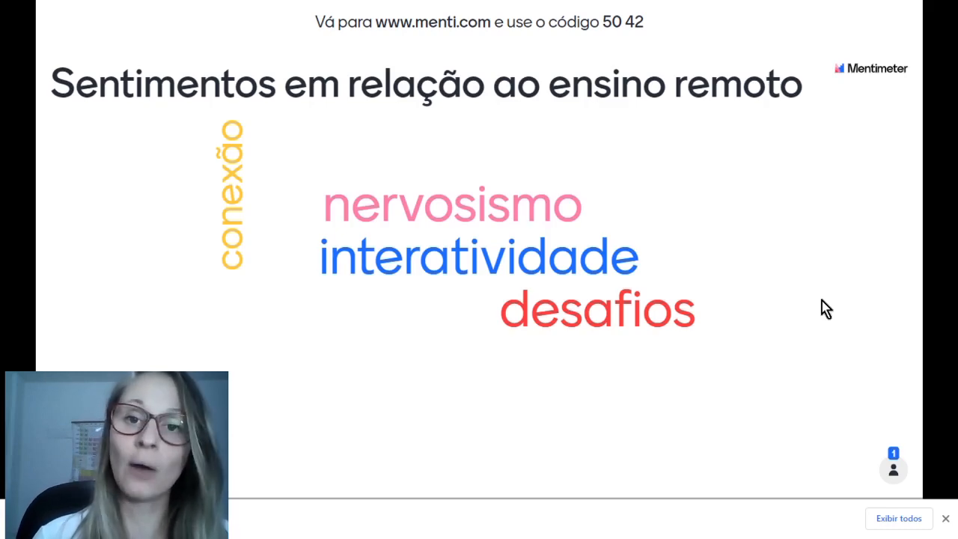
key(Escape)
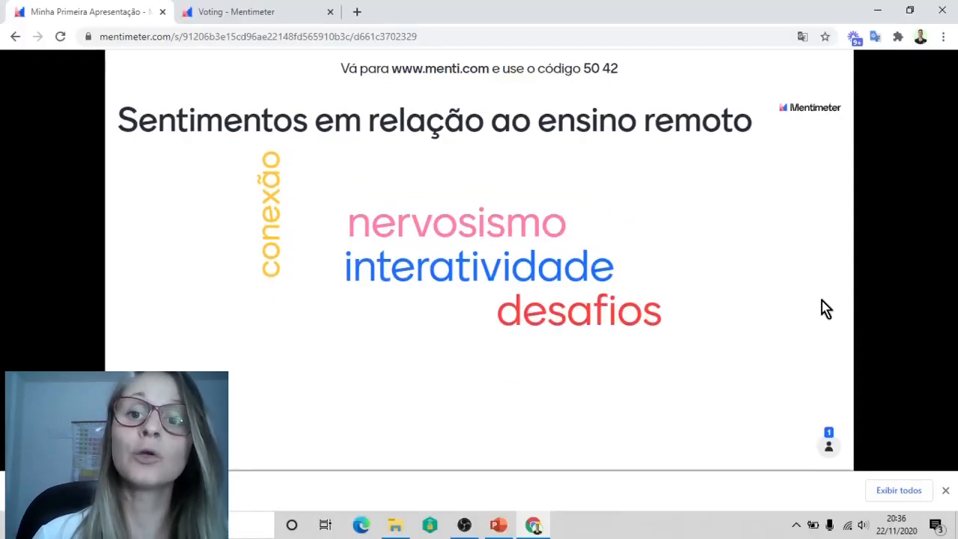
click(16, 37)
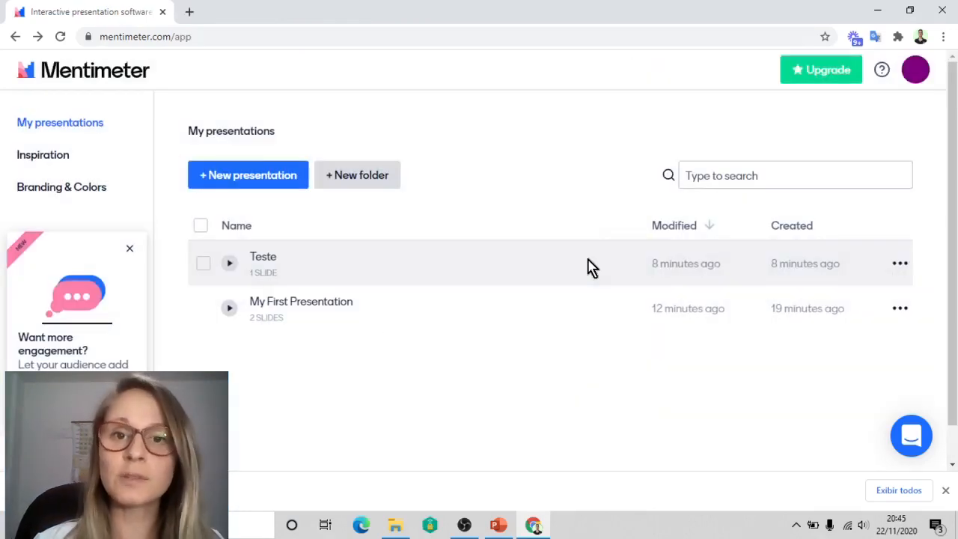
- Create a new presentation named "Teste 1"
click(237, 184)
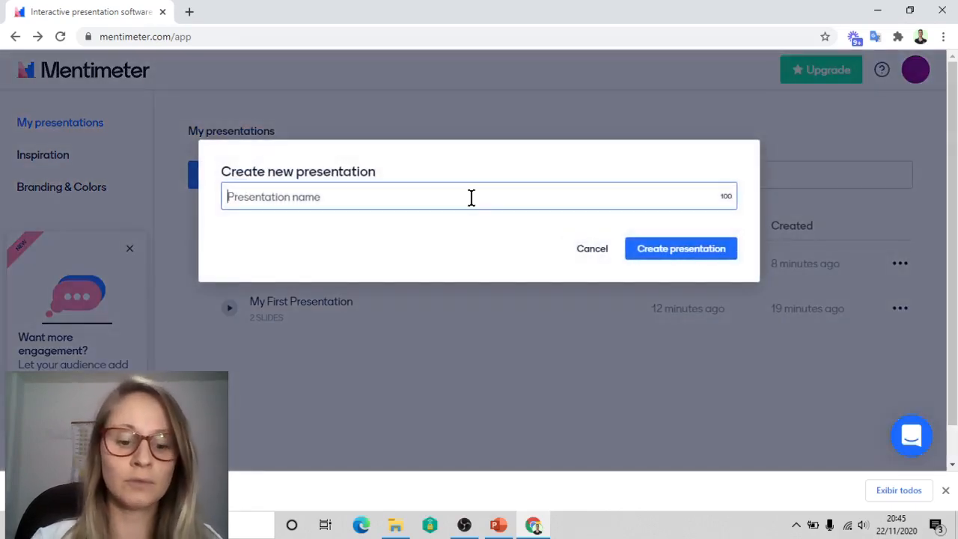
text(Testeo)
key(BackSpace)
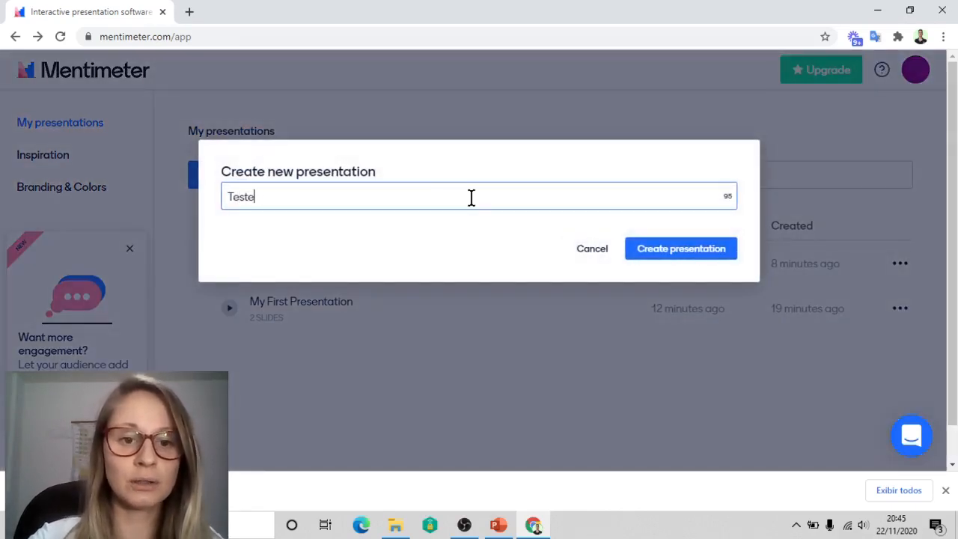
text(1)
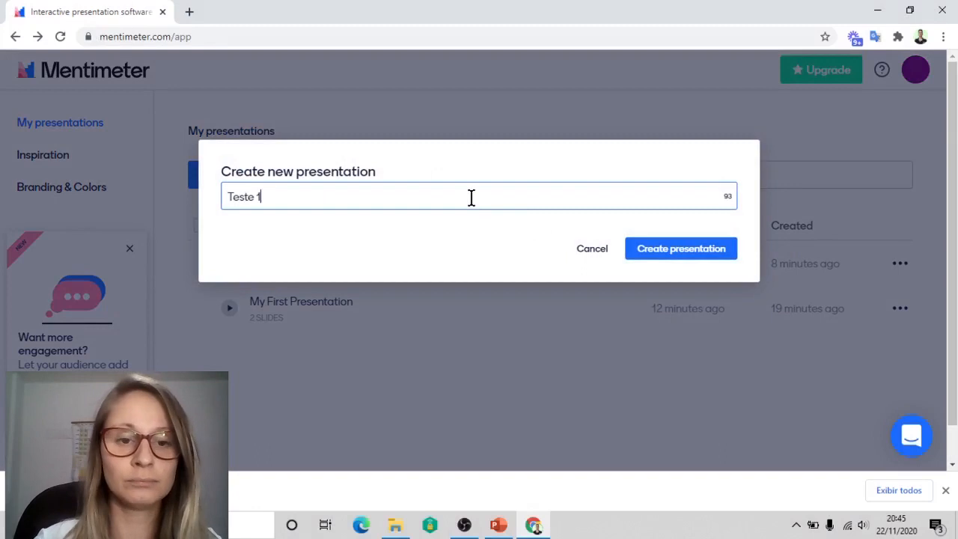
click(666, 251)
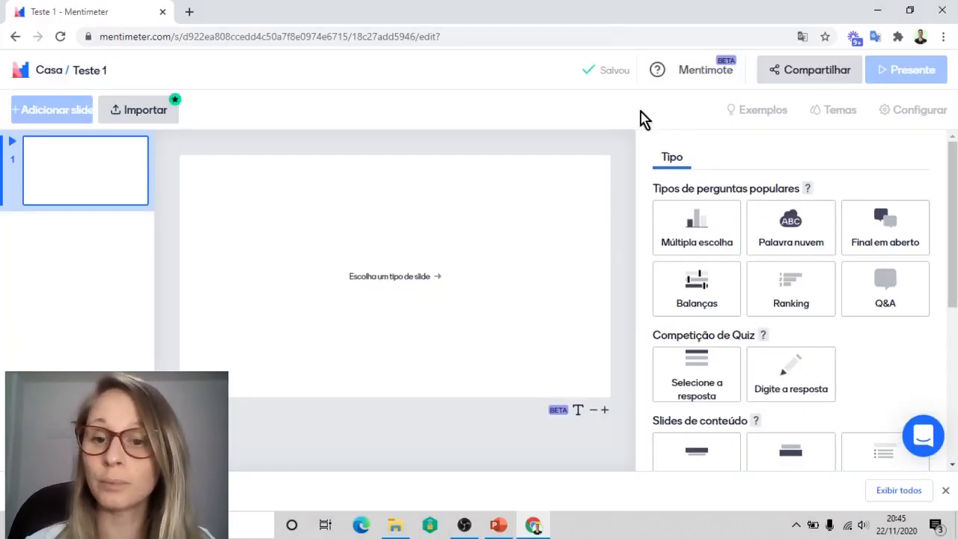
- Make the first slide an open-ended question (Final em aberto) asking "O que você aprendeu na aula hoje?"
click(896, 235)
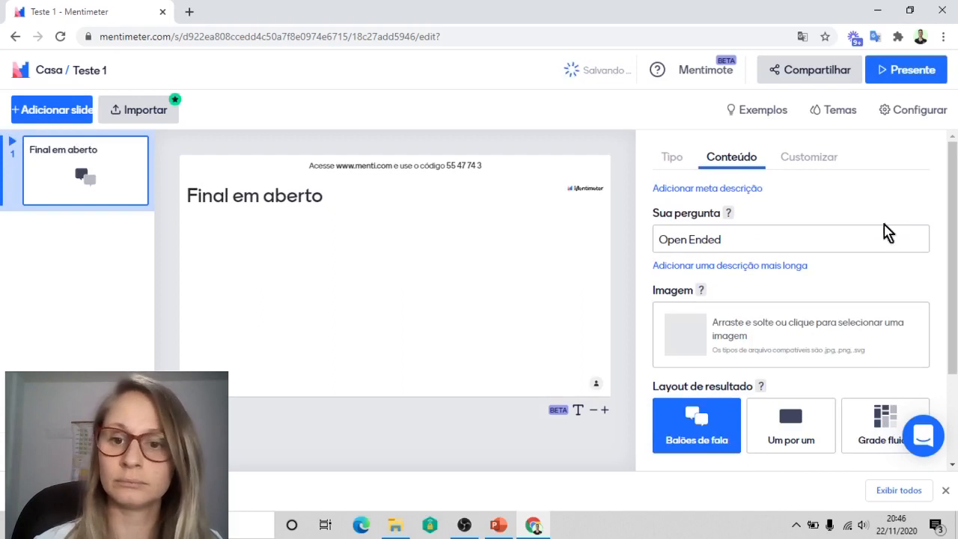
click(737, 238)
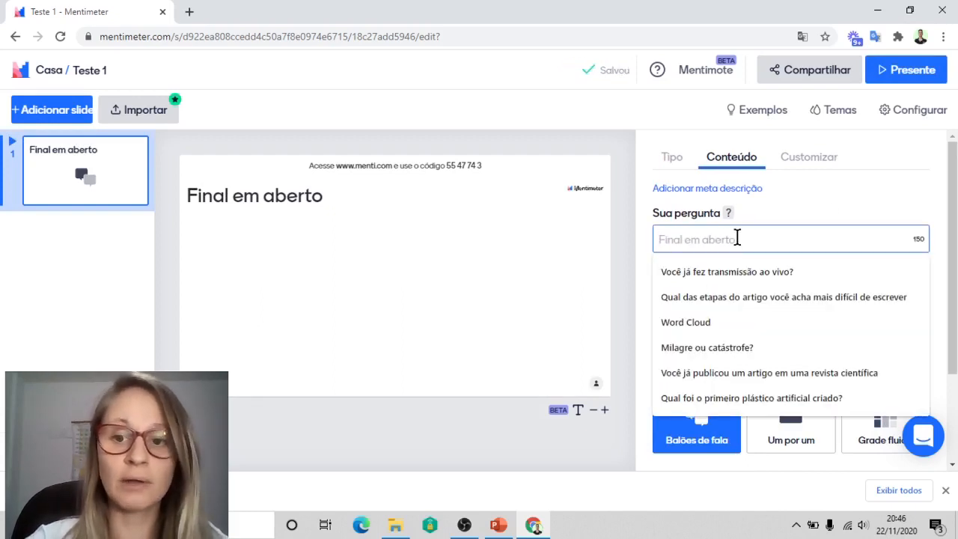
text(O que você aprendeu na aula hoje?)
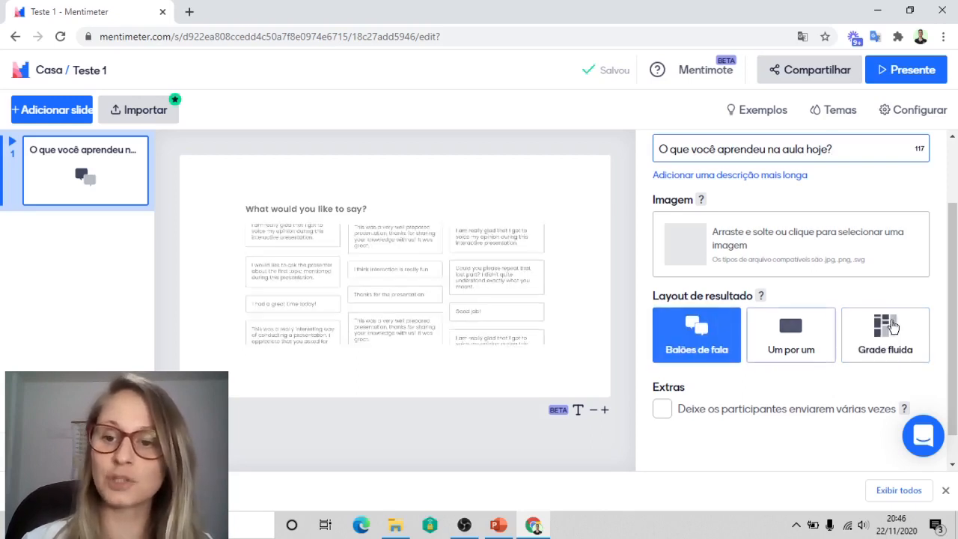
scroll(952, 337, down, 1)
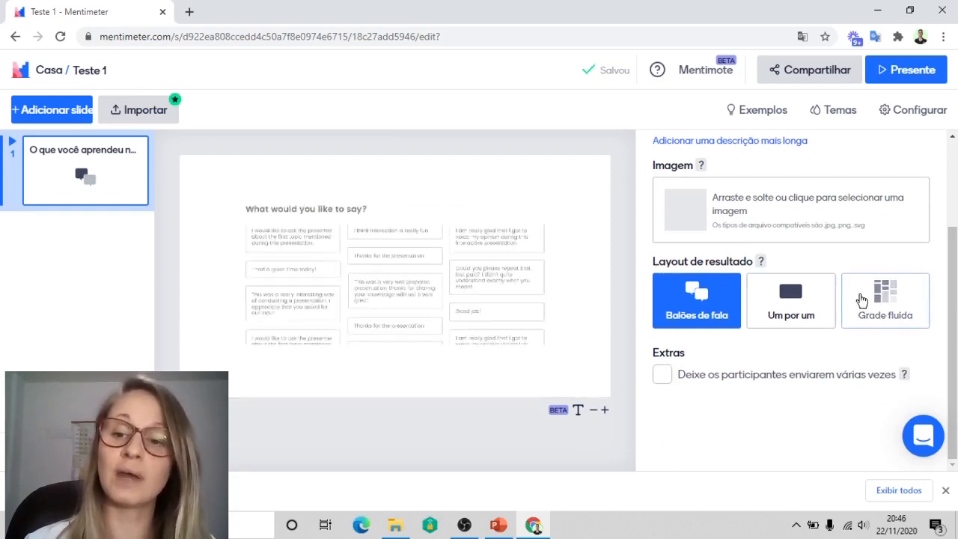
scroll(953, 217, up, 3)
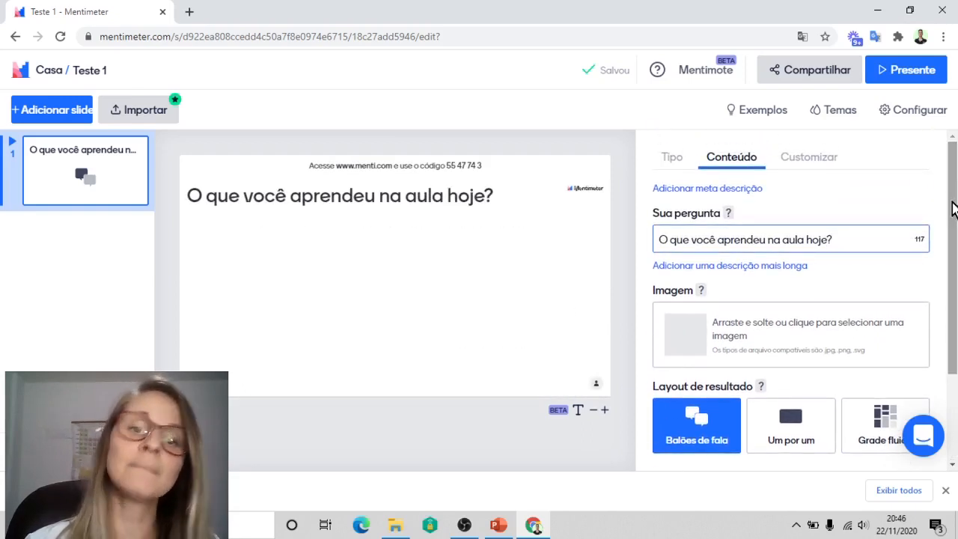
- Examine the presentation's settings for pace, language, audience questions, comments, quiz and profanity filter, and close them
mouse_move(466, 147)
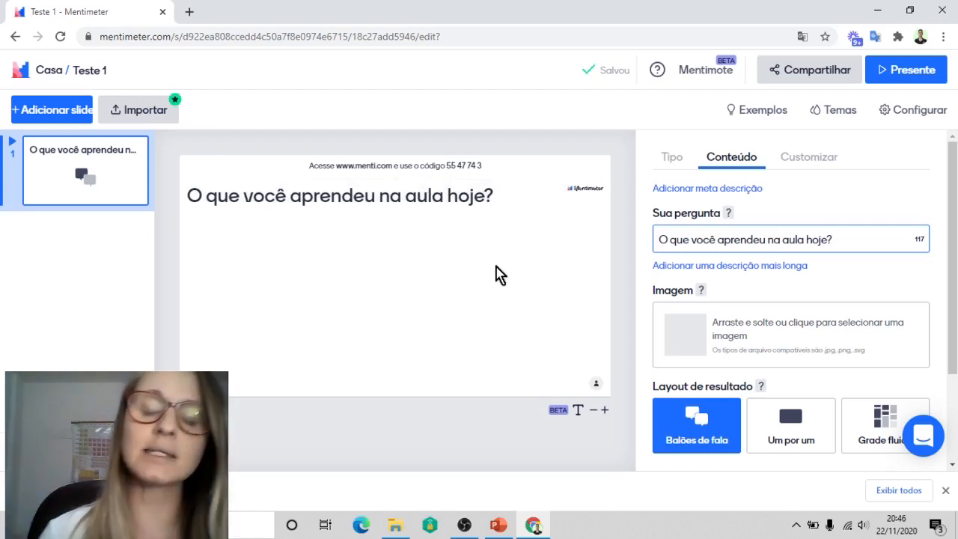
click(909, 113)
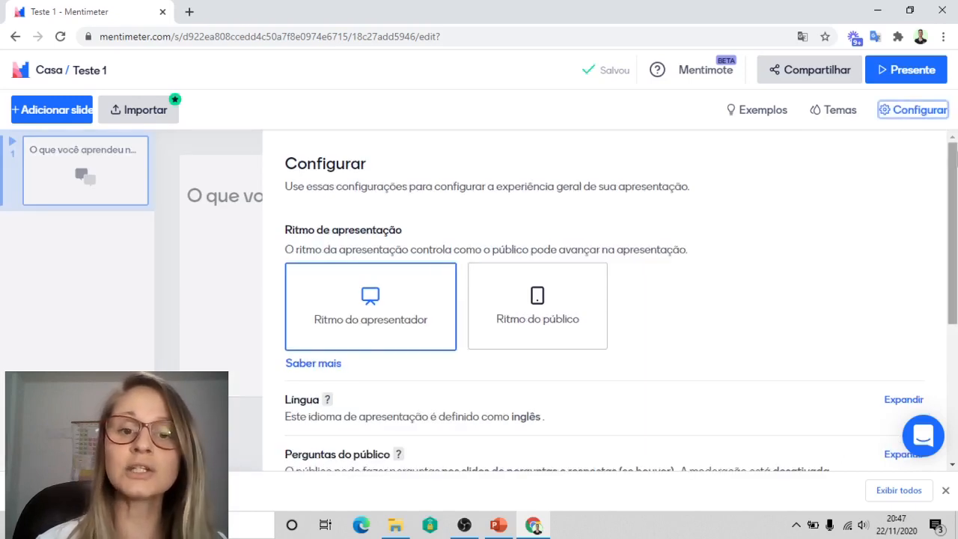
scroll(562, 186, down, 1)
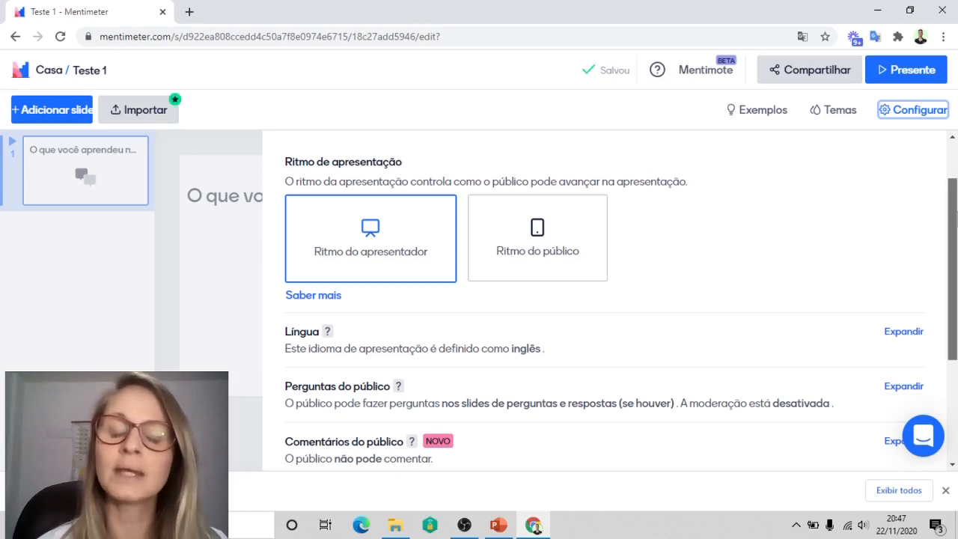
scroll(940, 267, down, 2)
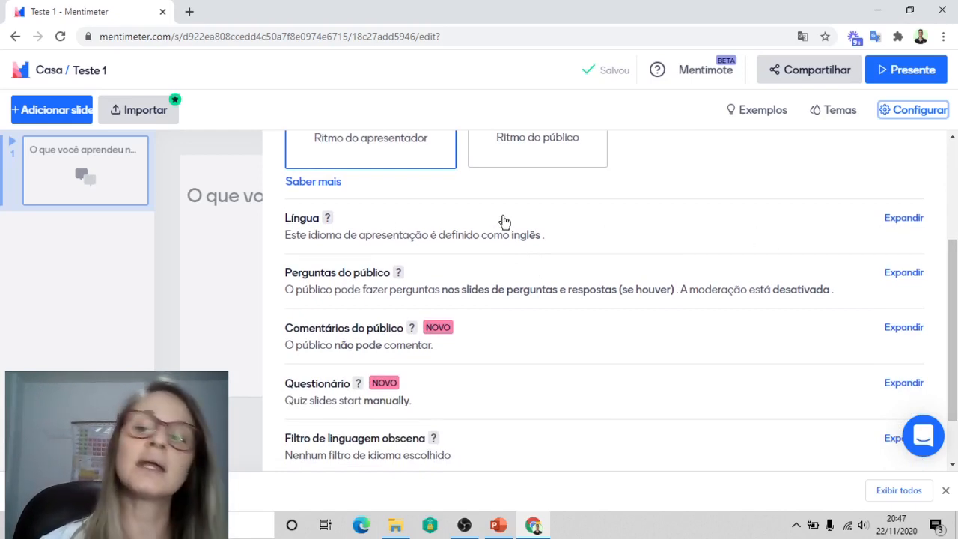
scroll(951, 337, down, 1)
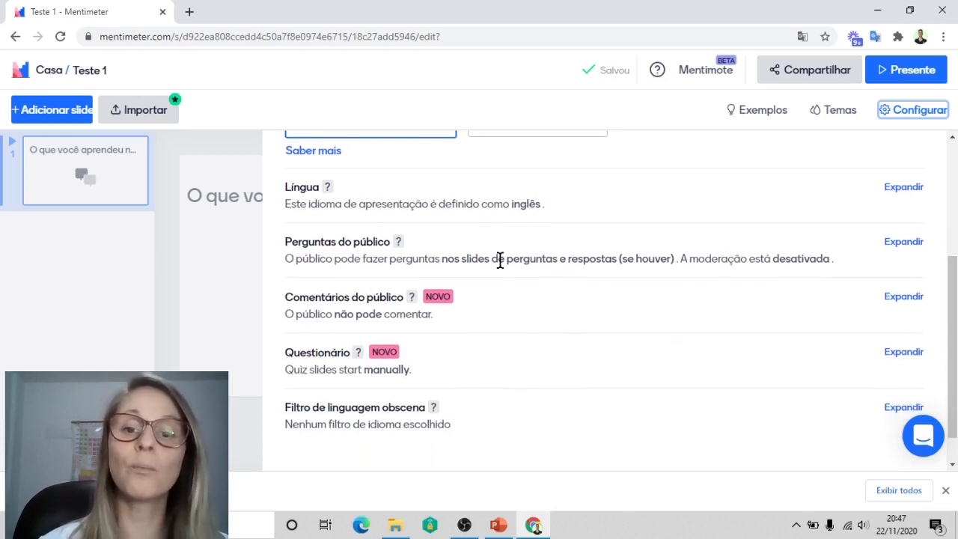
click(890, 243)
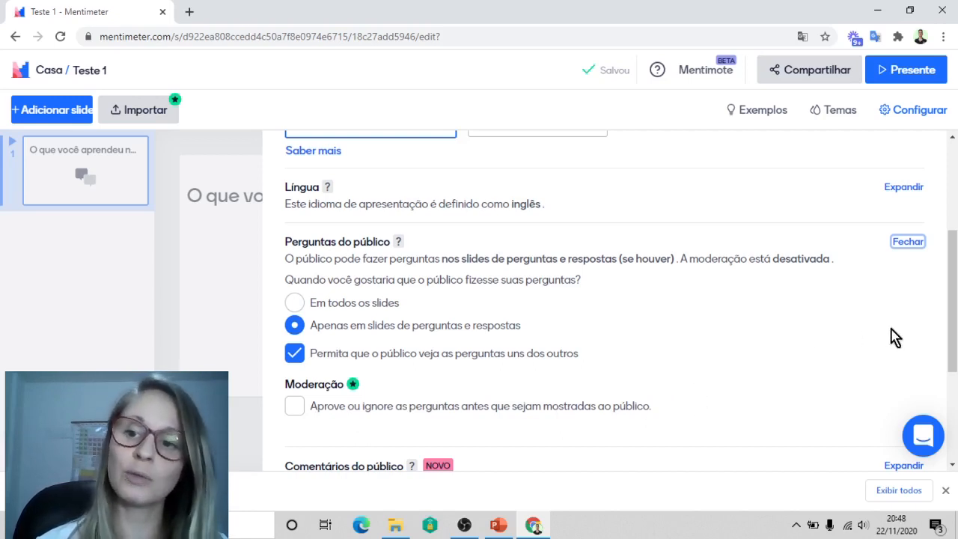
drag(955, 303, 956, 405)
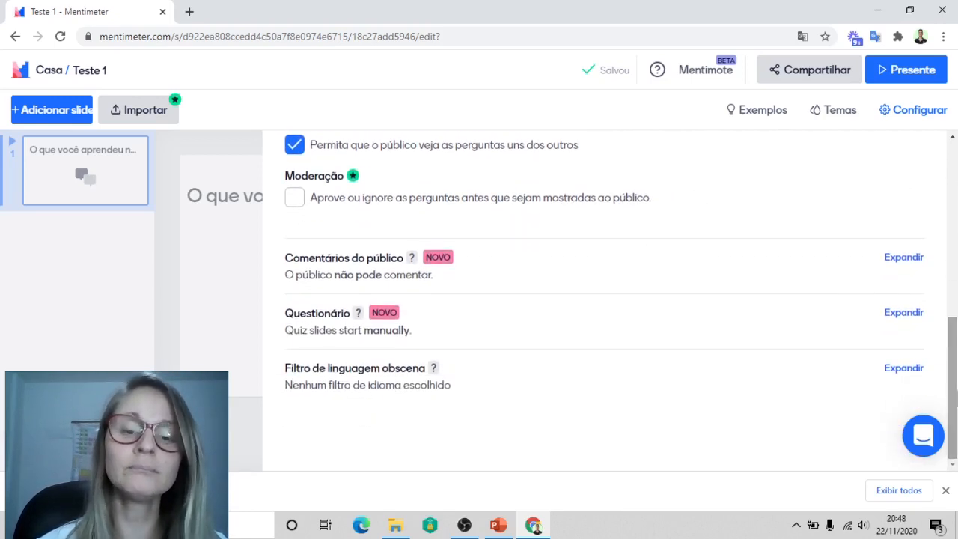
click(440, 262)
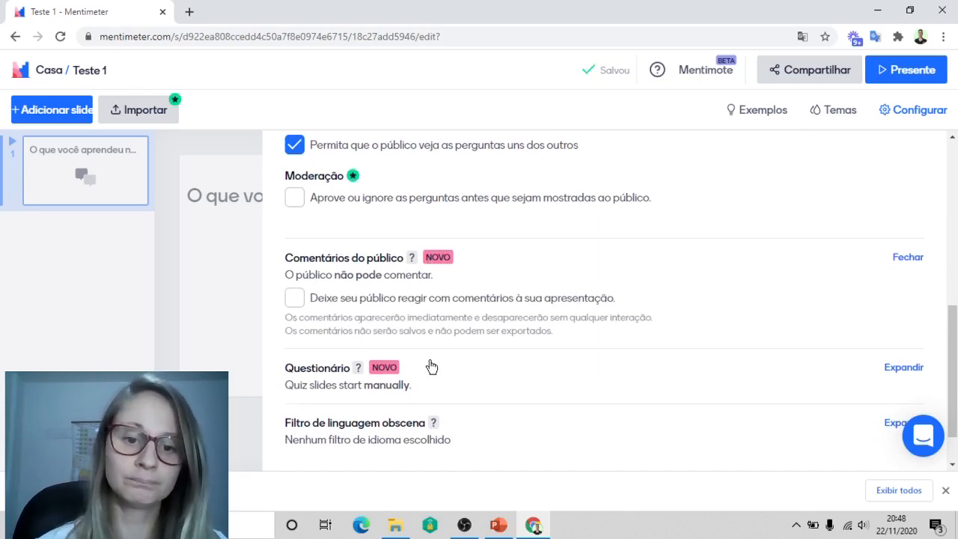
click(412, 427)
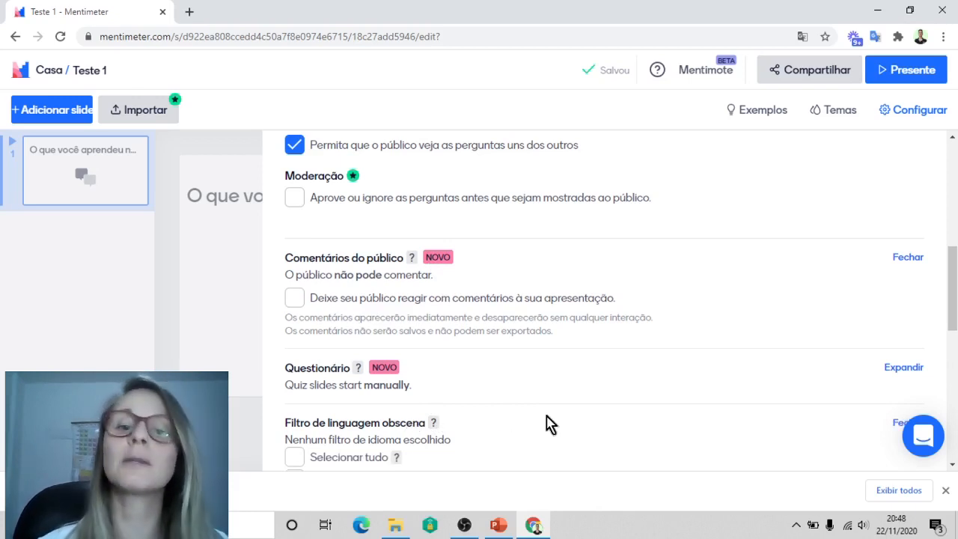
drag(954, 296, 954, 193)
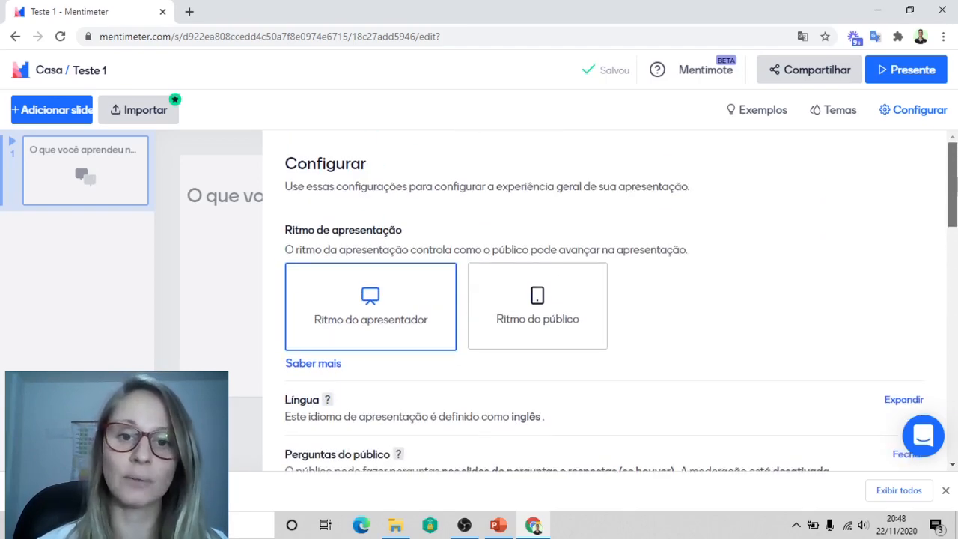
click(920, 110)
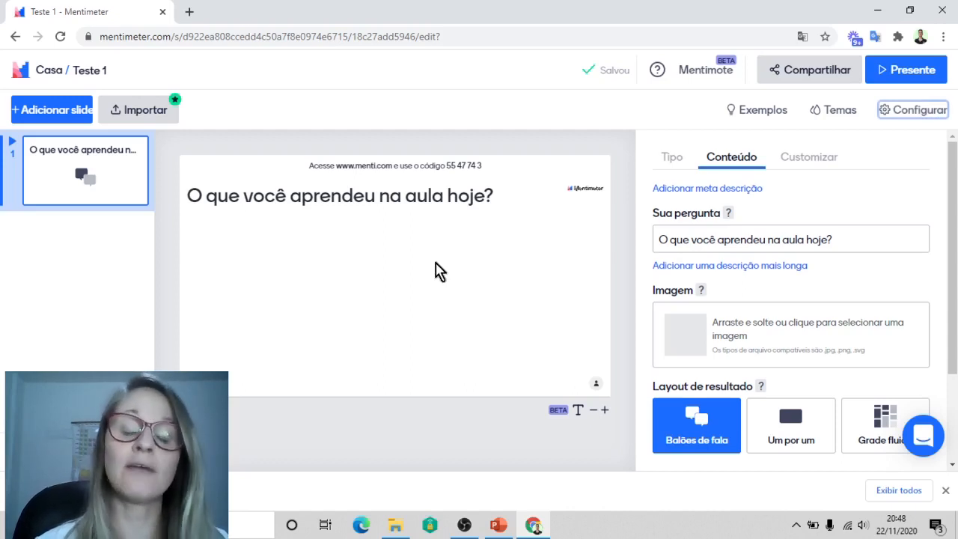
- Open the download center from the presentation-sharing options and download the high-resolution screenshot of the question slide
click(821, 73)
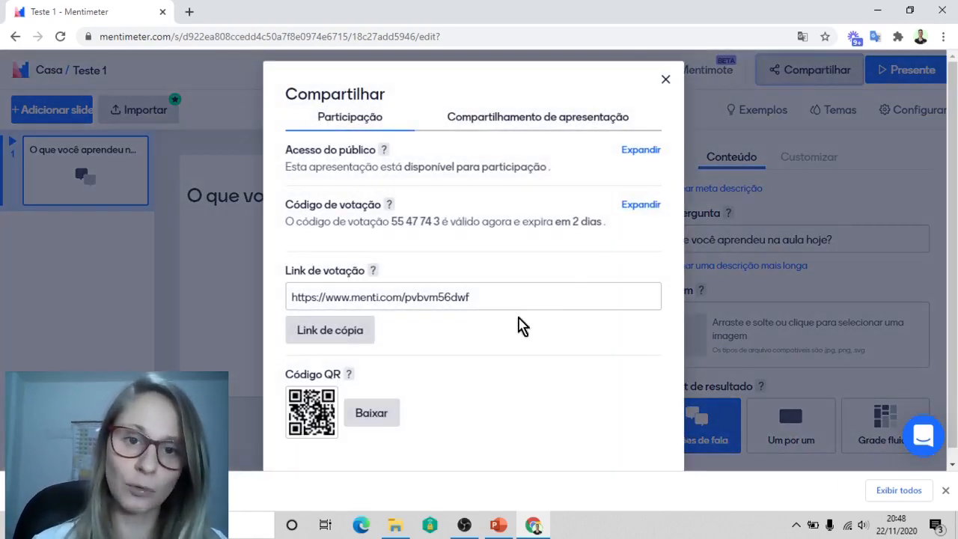
click(488, 122)
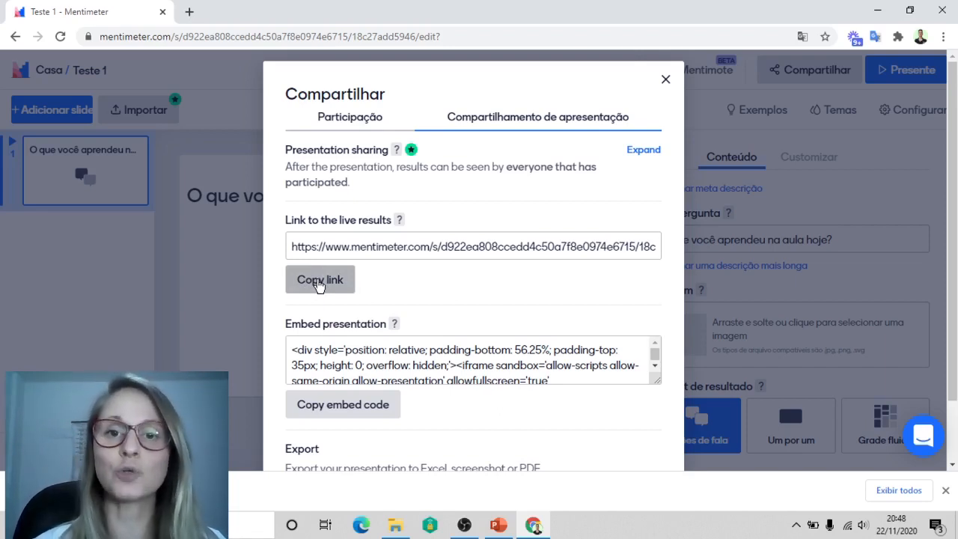
scroll(517, 205, down, 1)
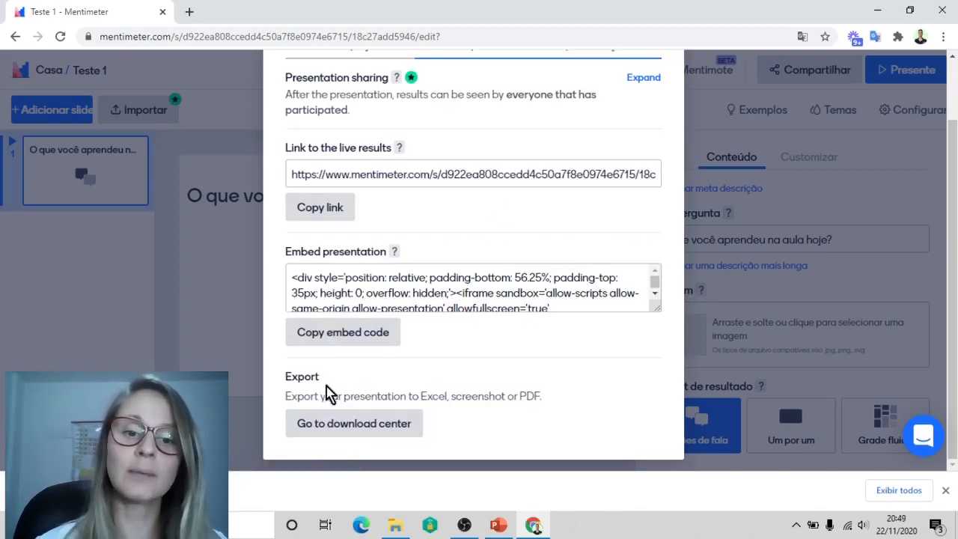
click(401, 424)
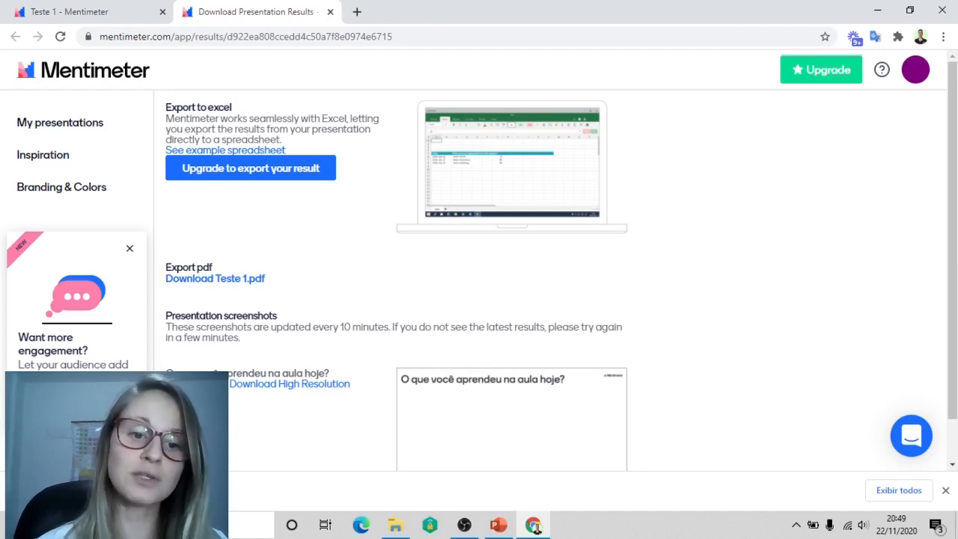
click(289, 383)
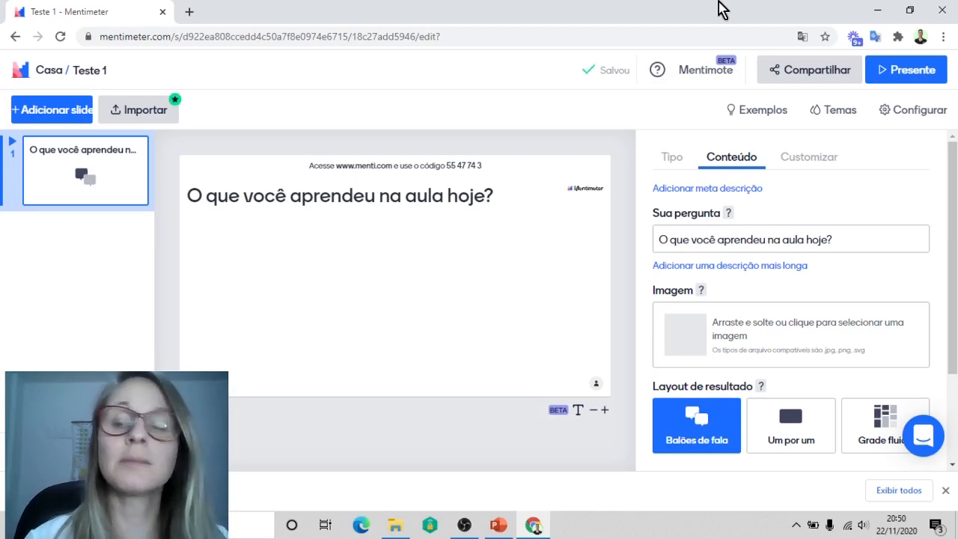
- Set the validity of the presentation's voting code to 7 days in the participation sharing options
click(844, 74)
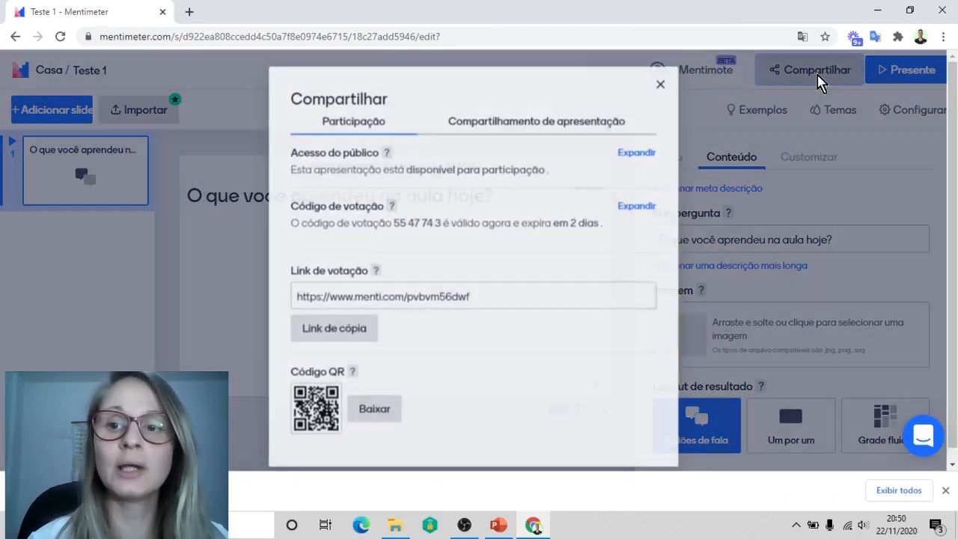
click(322, 335)
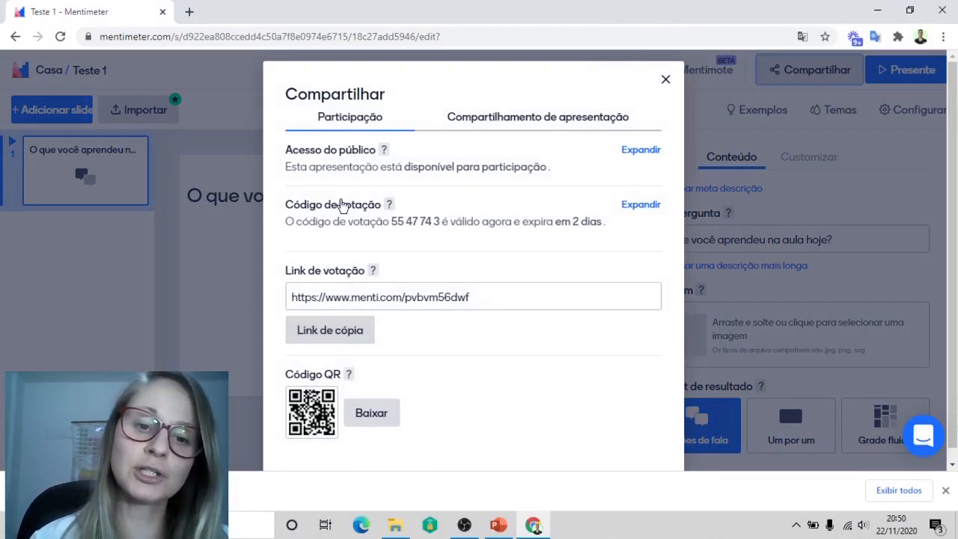
mouse_move(390, 205)
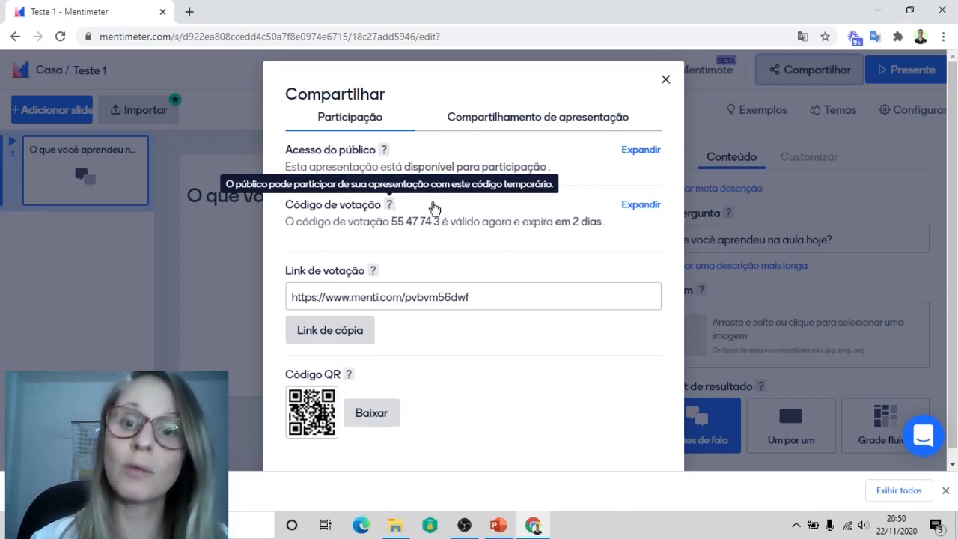
click(641, 205)
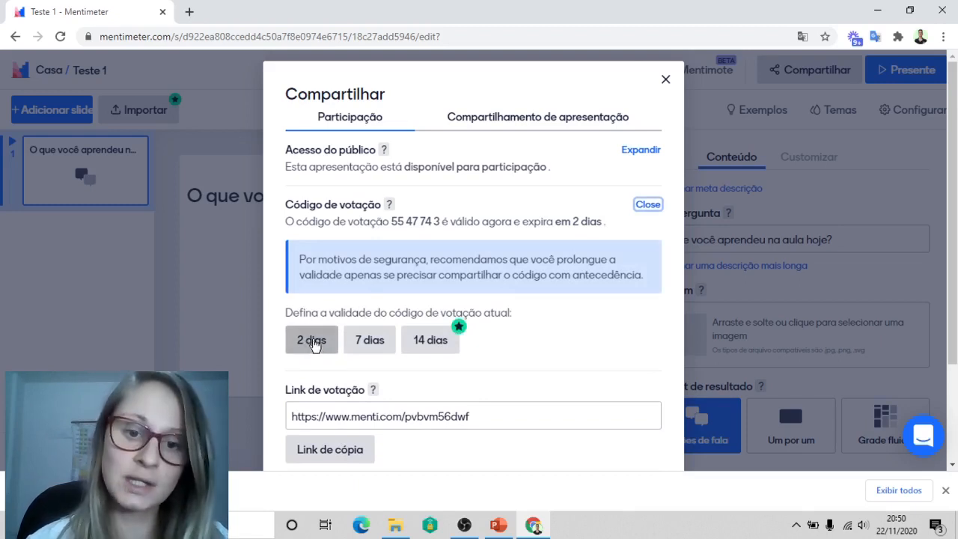
click(369, 350)
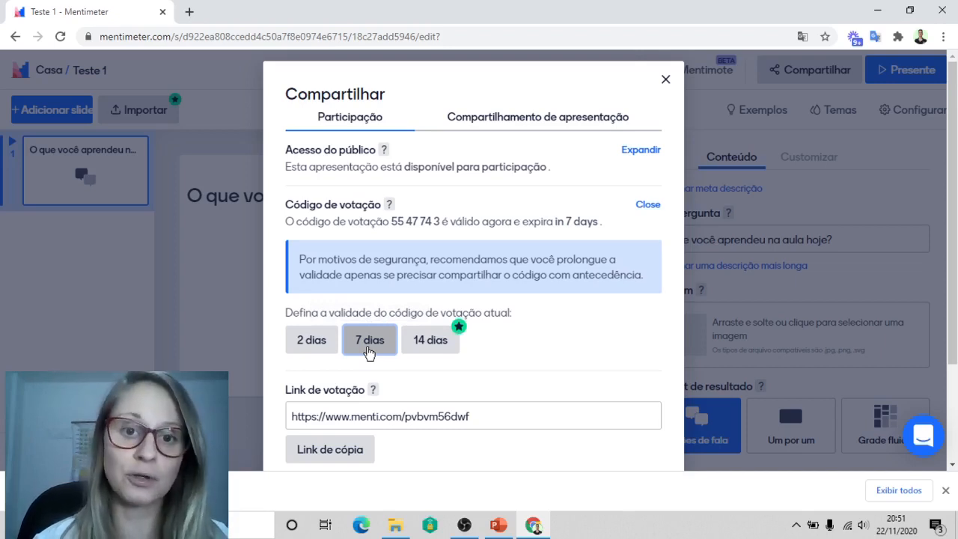
- Copy the voting link and open it in a new browser tab
click(333, 458)
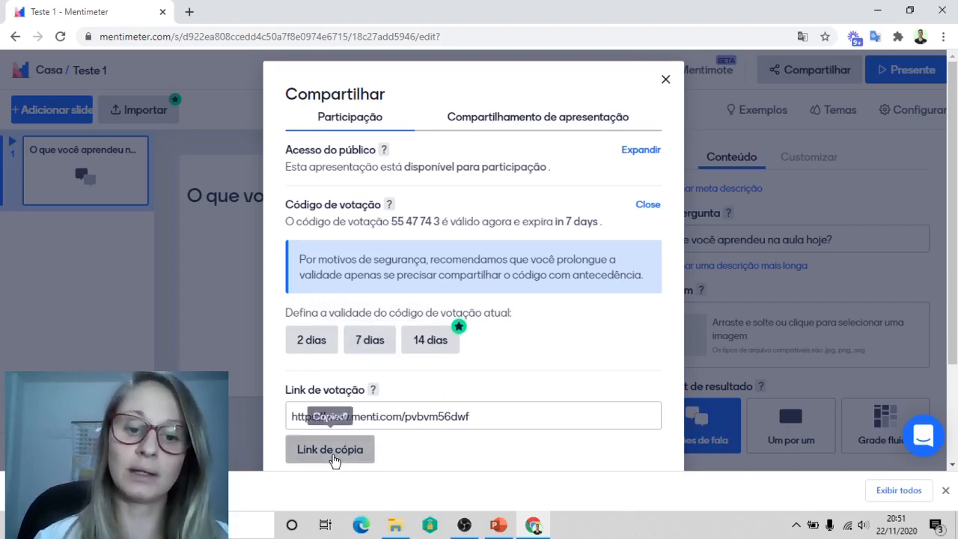
click(190, 13)
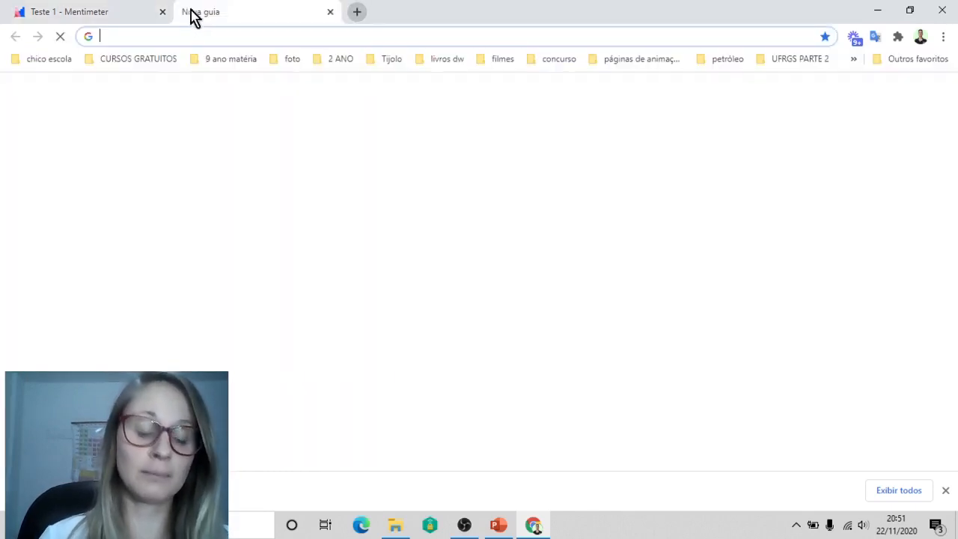
key(ctrl+v)
key(Return)
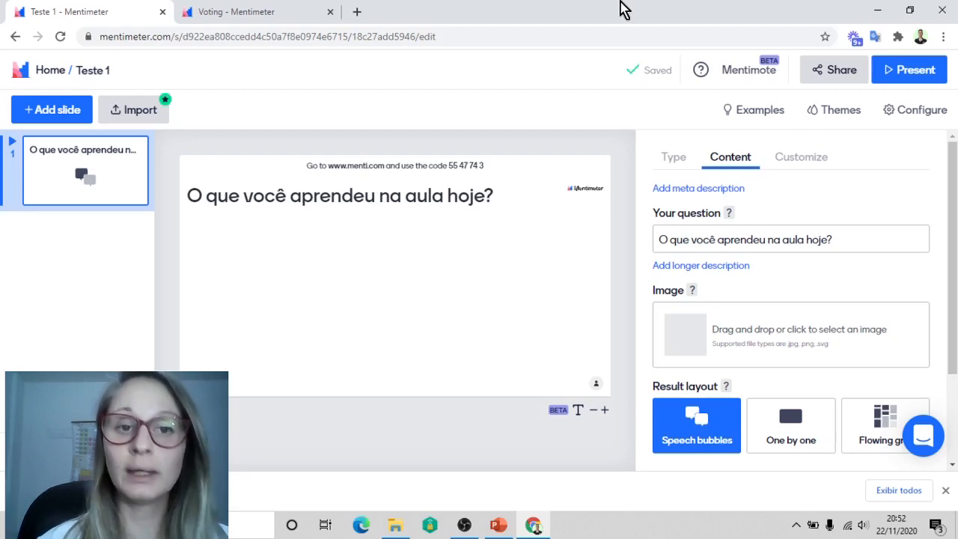
- Apply the Terminal theme to the Teste 1 presentation and close the theme selection
click(840, 112)
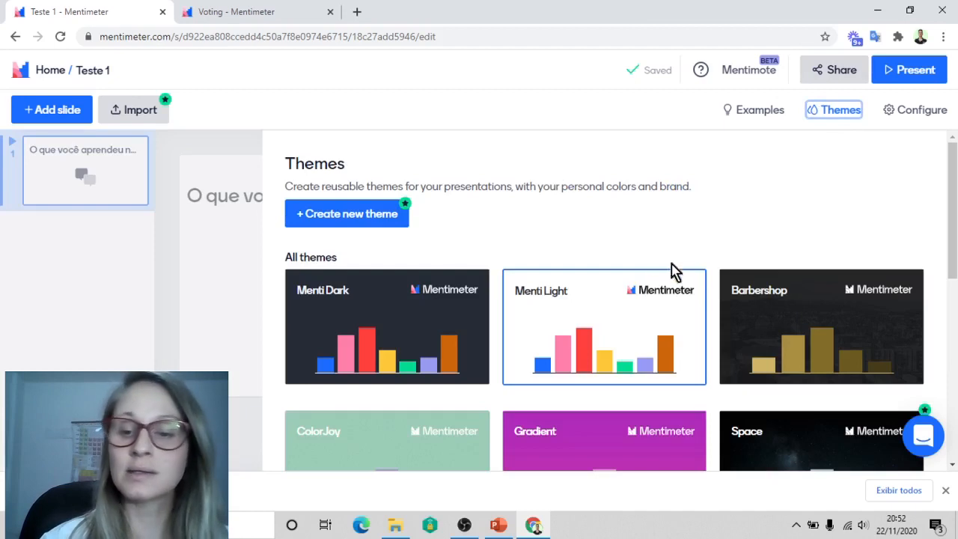
drag(953, 199, 947, 321)
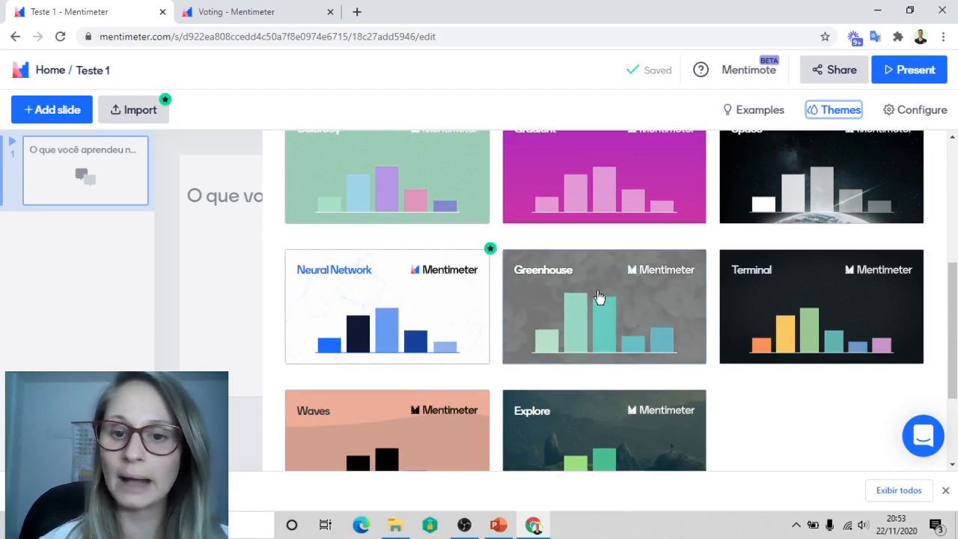
click(760, 294)
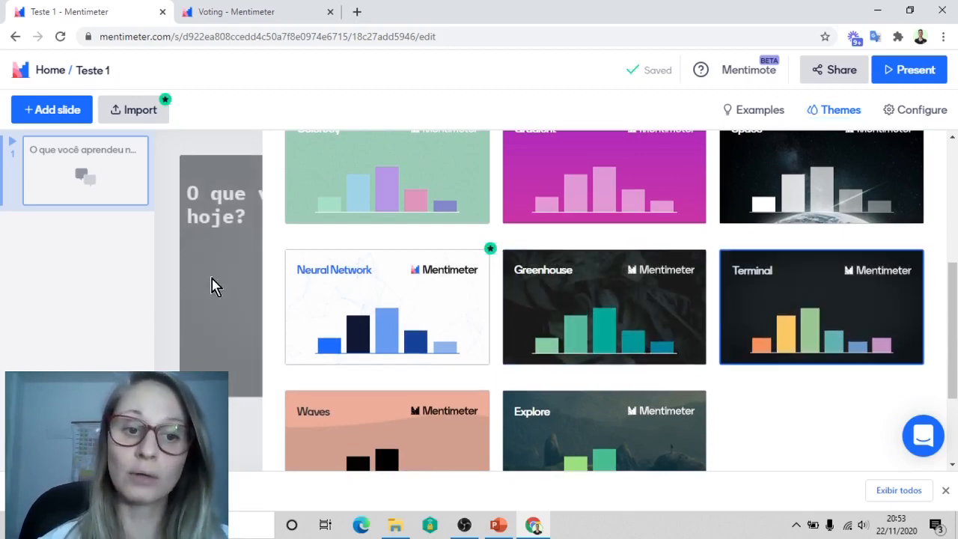
click(211, 287)
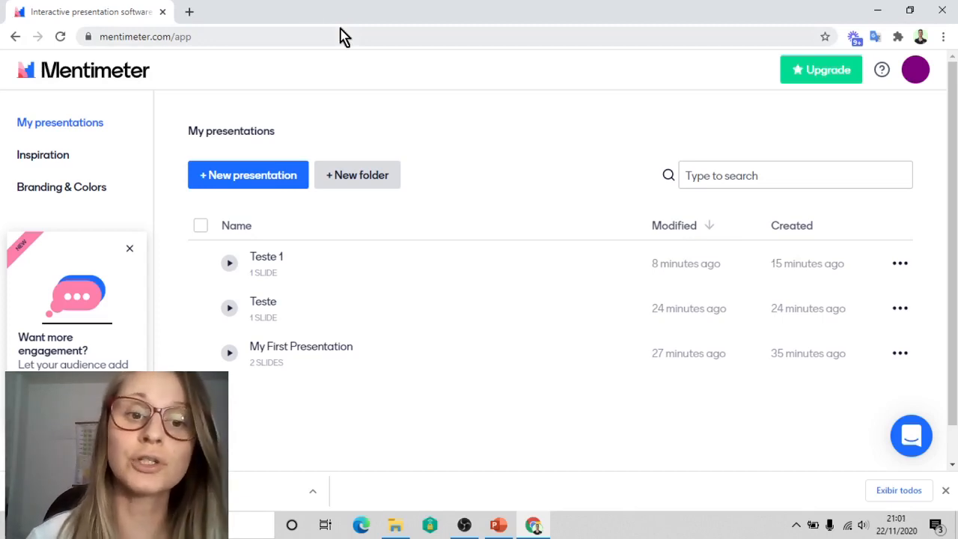
- Create a new presentation named "Quiz"
click(259, 177)
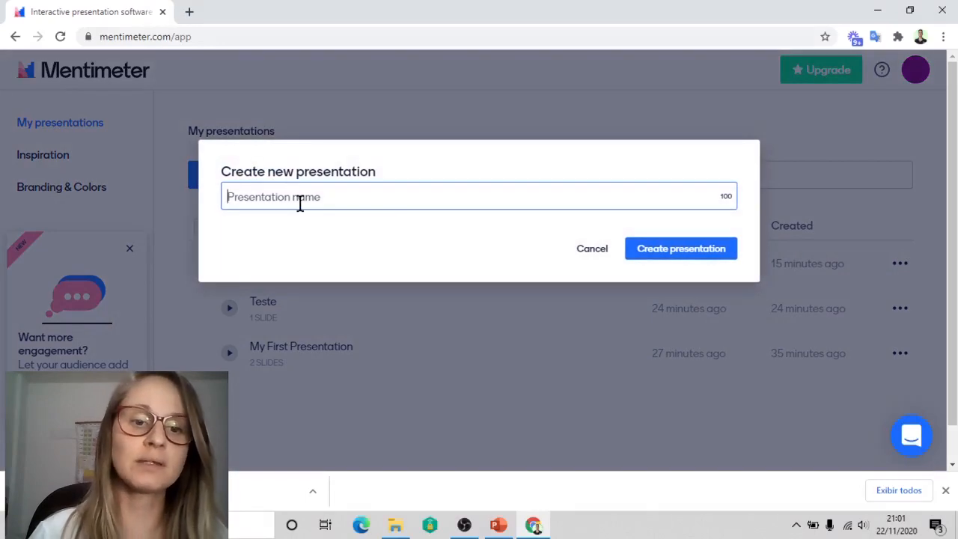
text(Quiz)
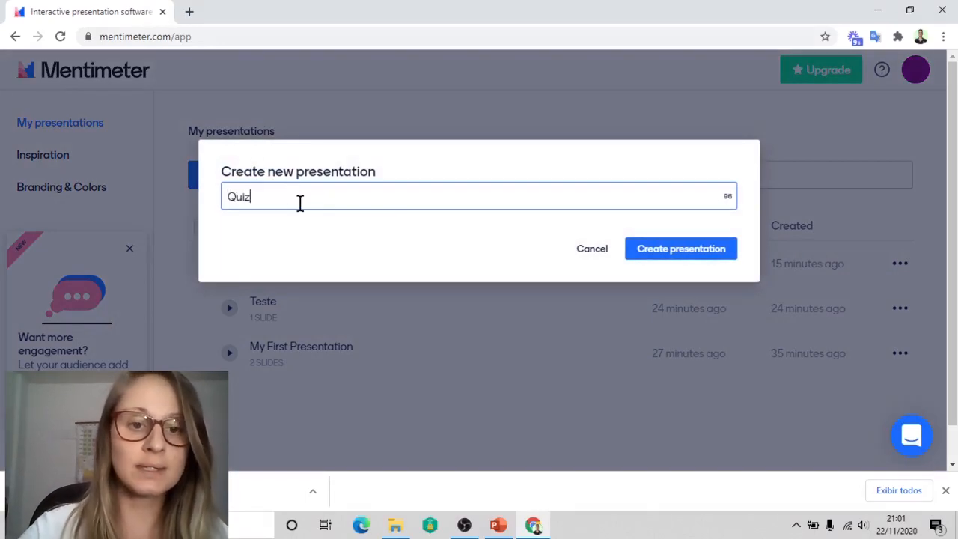
click(692, 256)
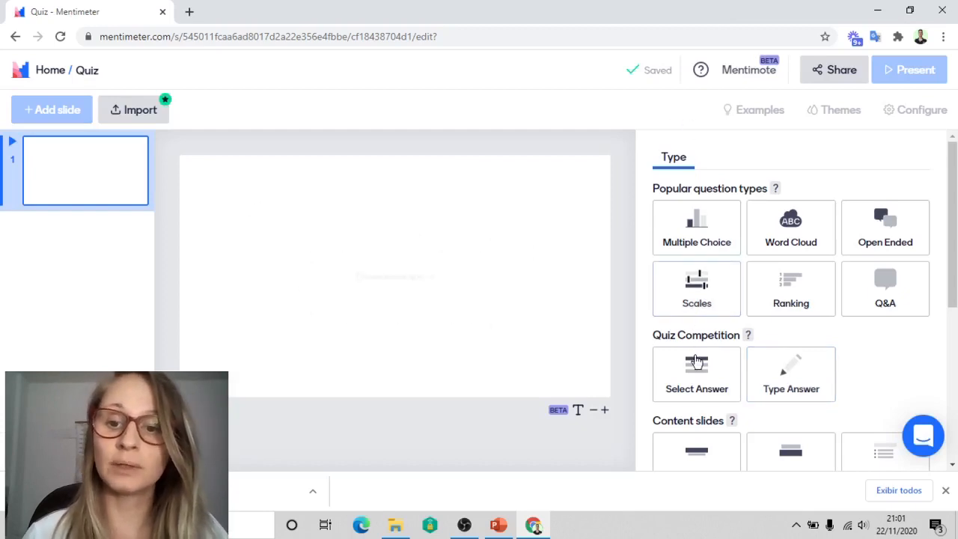
- Make the first slide a Select Answer quiz question and translate the editor page into Portuguese
click(697, 378)
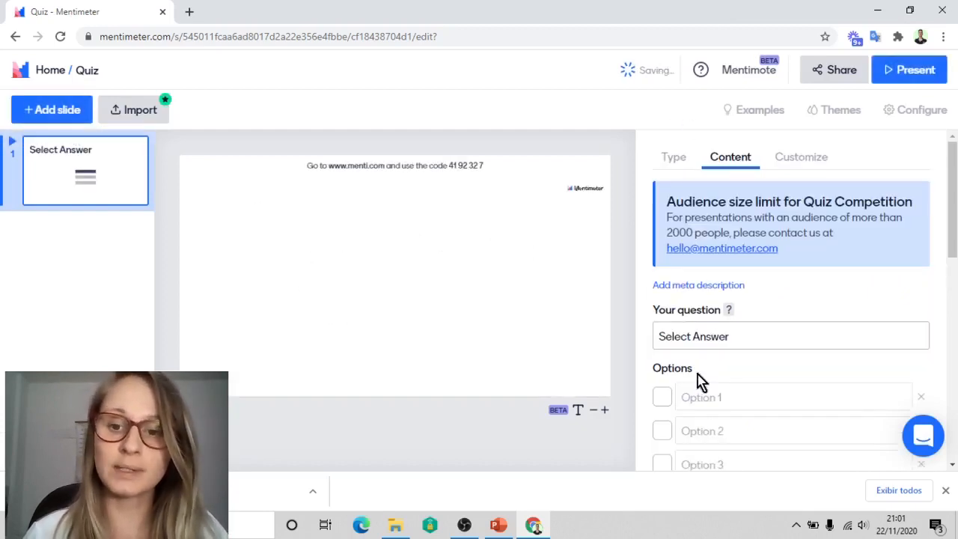
right_click(655, 113)
click(709, 258)
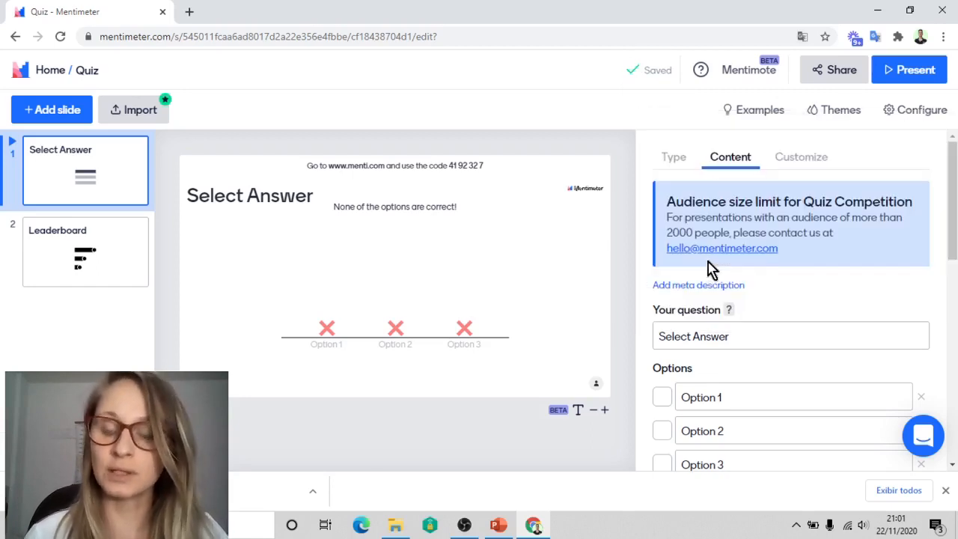
- Set the quiz question to "Qual organela realiza a fotossíntese?"
click(744, 349)
text(Qual o)
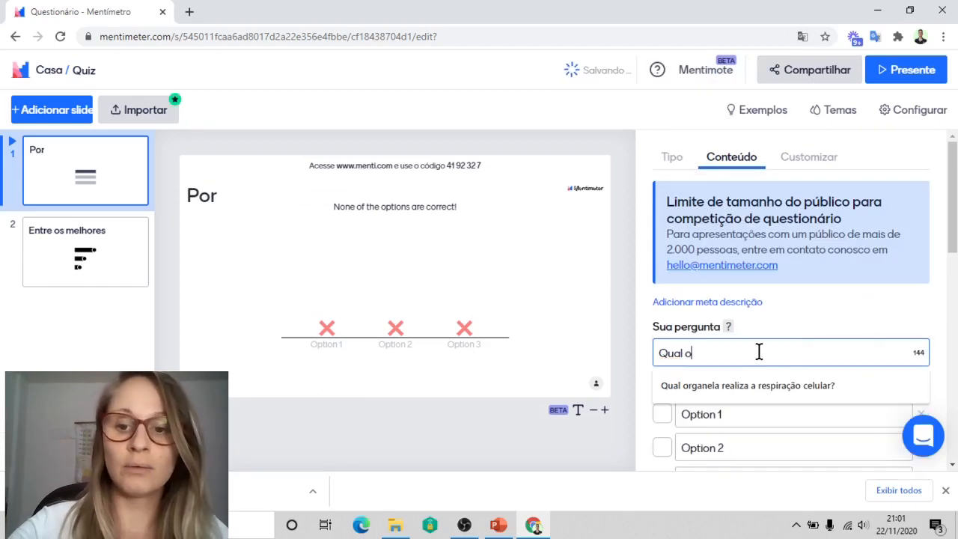
text(rg)
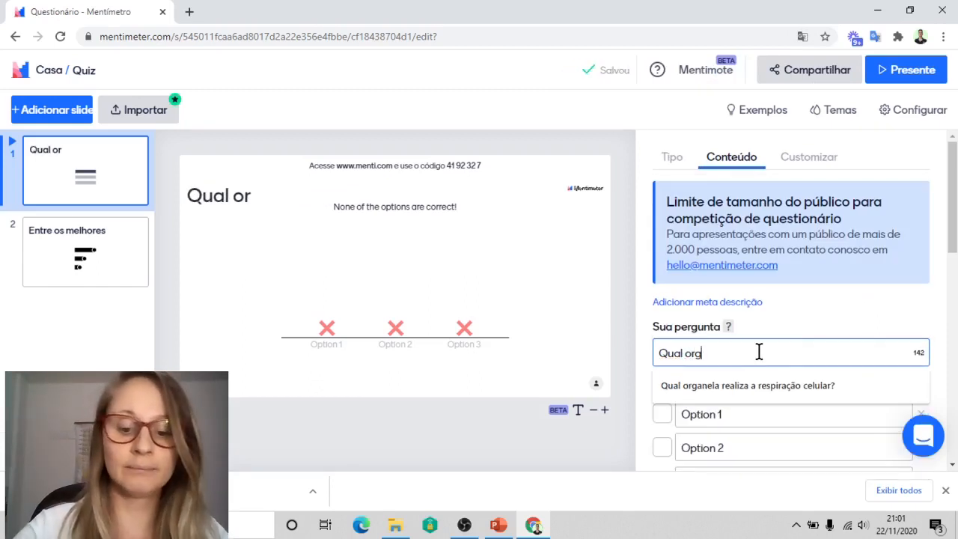
text(anela real)
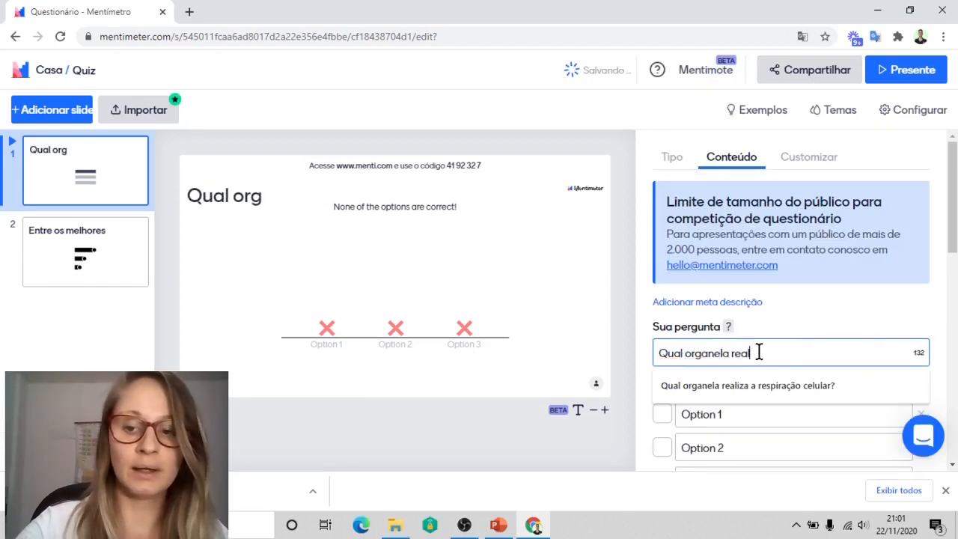
text(iza a fotoss)
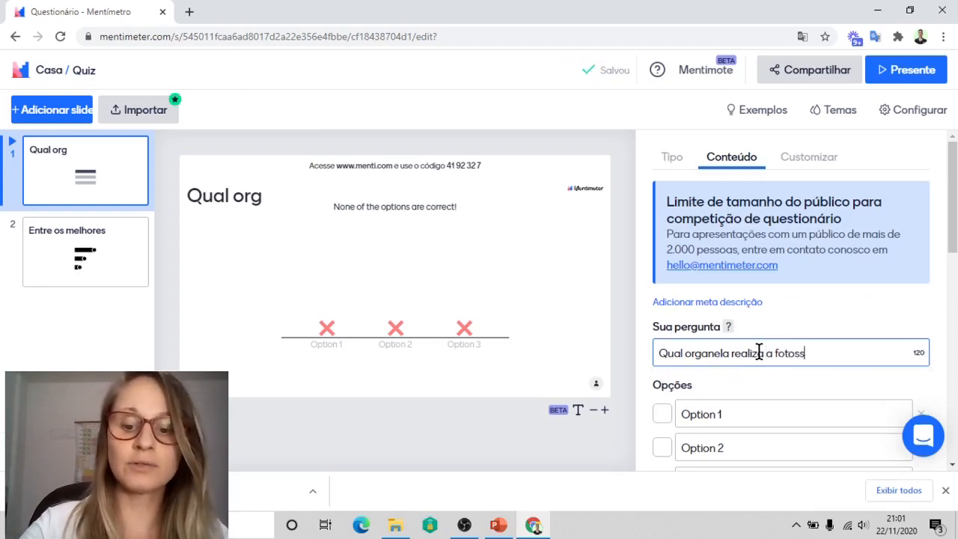
text(intese?)
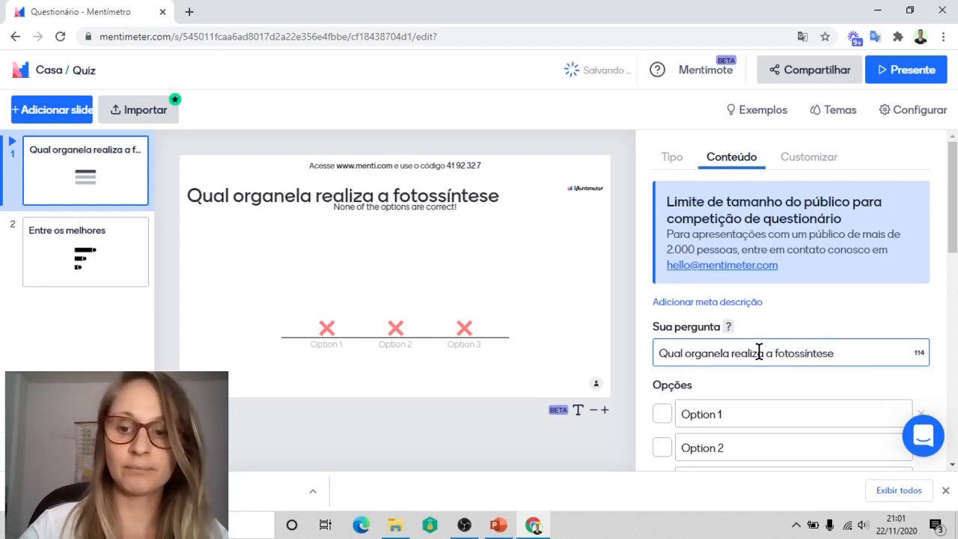
- Enter "DNA", "núcleo" and "cloroplasto" as the first three answer options
scroll(757, 300, down, 3)
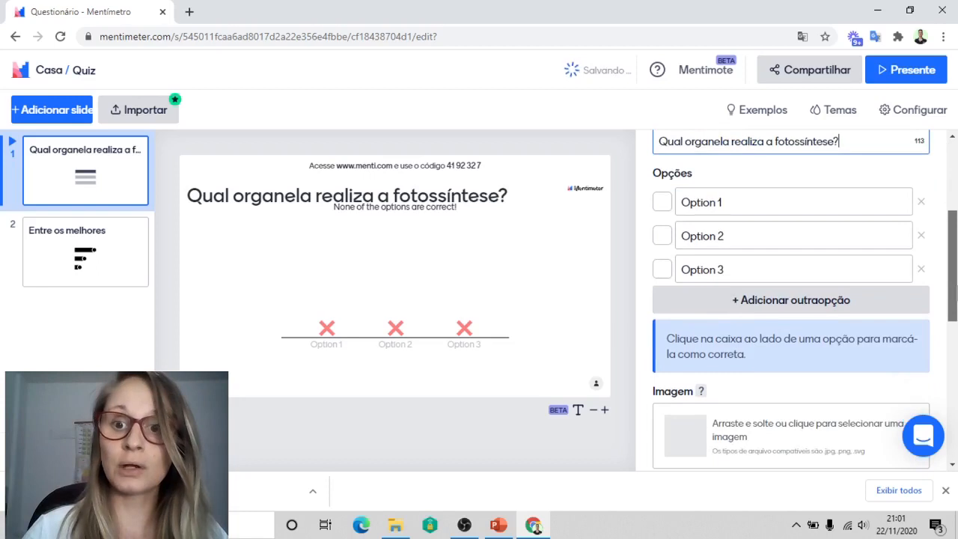
click(756, 202)
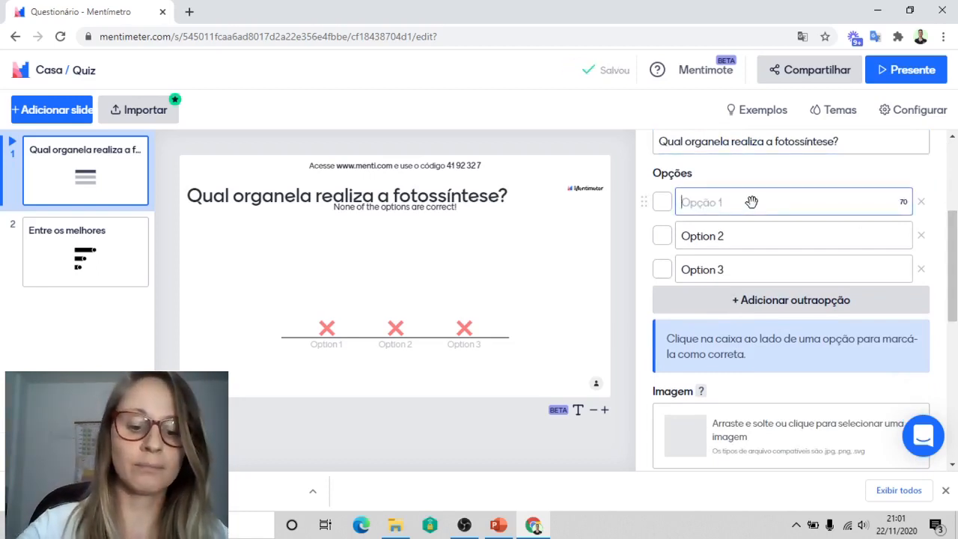
text(DNA)
click(715, 234)
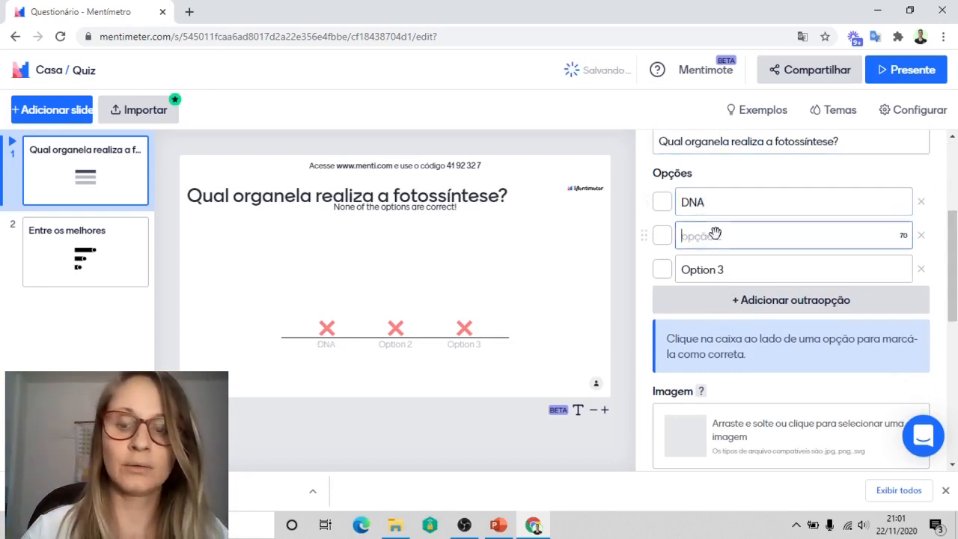
text(núcleo)
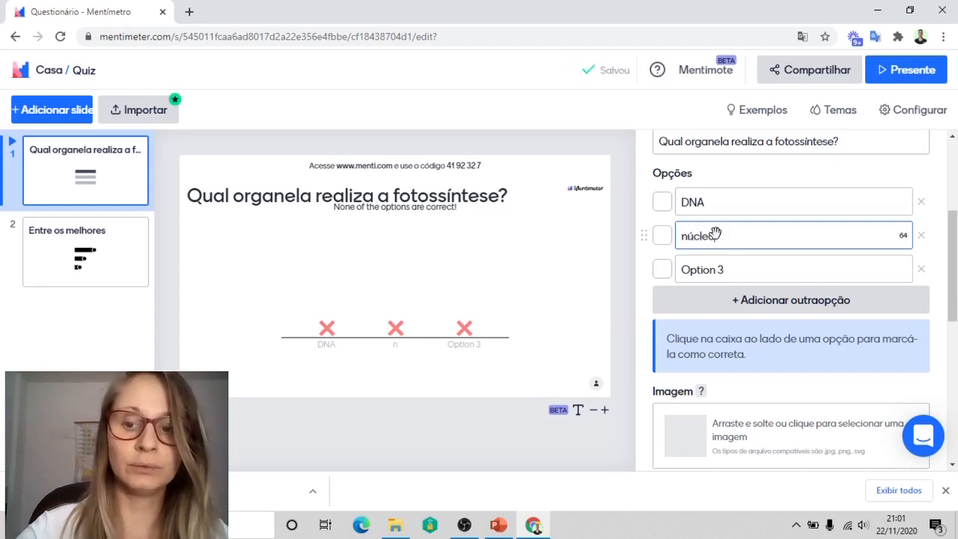
click(727, 270)
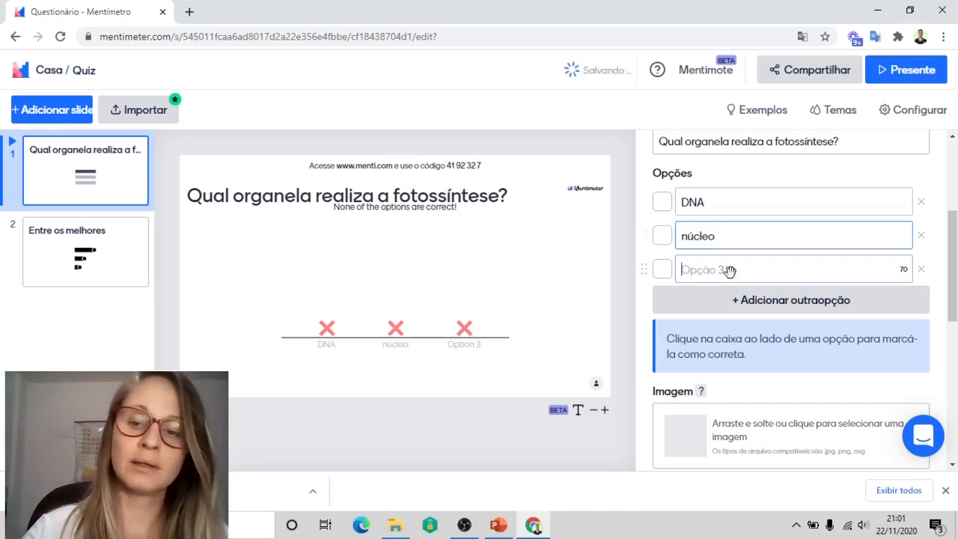
text(cloroplasto)
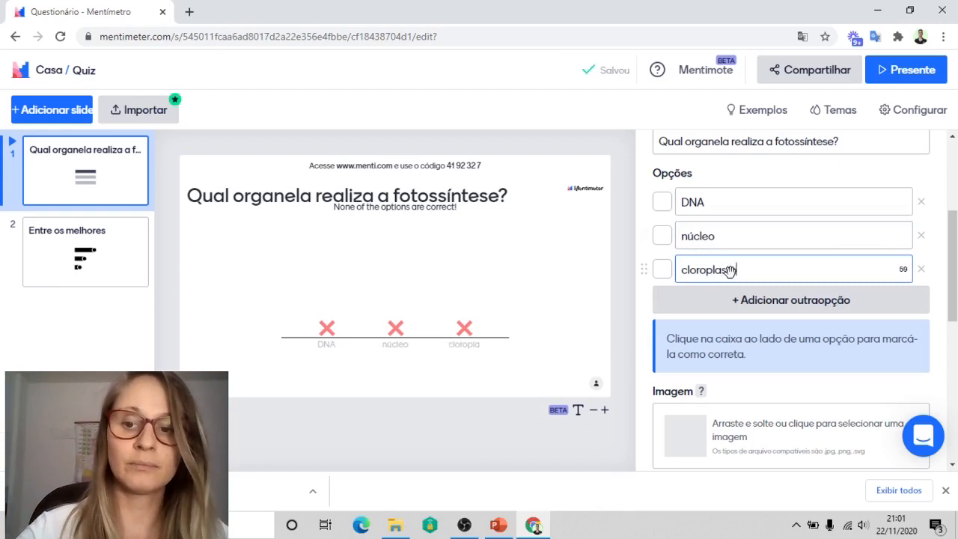
- Add a fourth answer option "mitocôndria" and mark "cloroplasto" as the correct answer
click(782, 300)
text(mitoc)
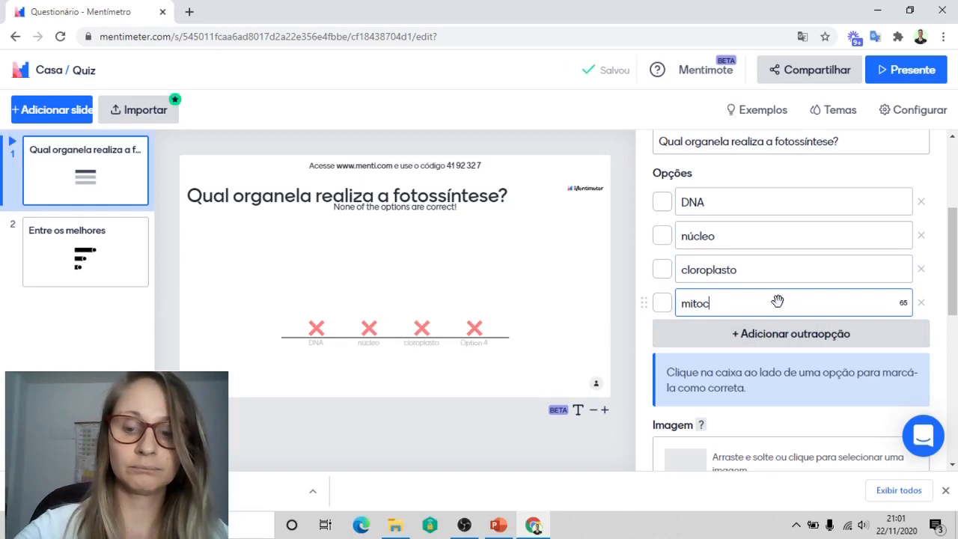
text(ôndria)
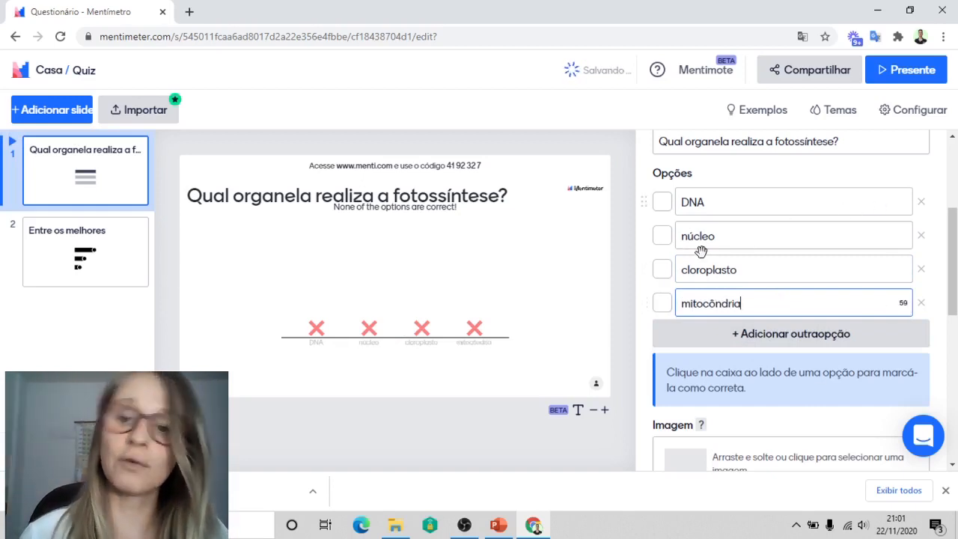
click(663, 271)
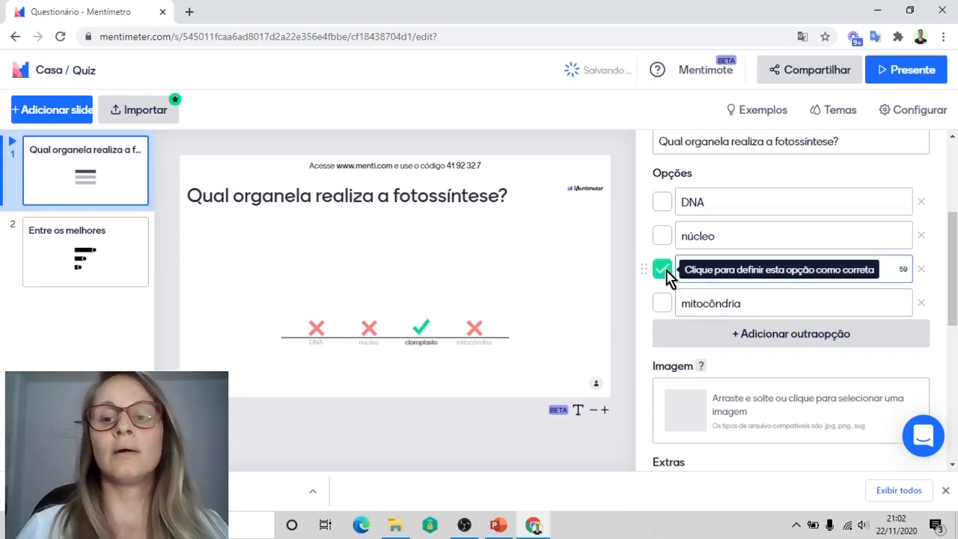
- Present the quiz and start the countdown for its question
scroll(951, 352, down, 3)
drag(956, 322, 956, 167)
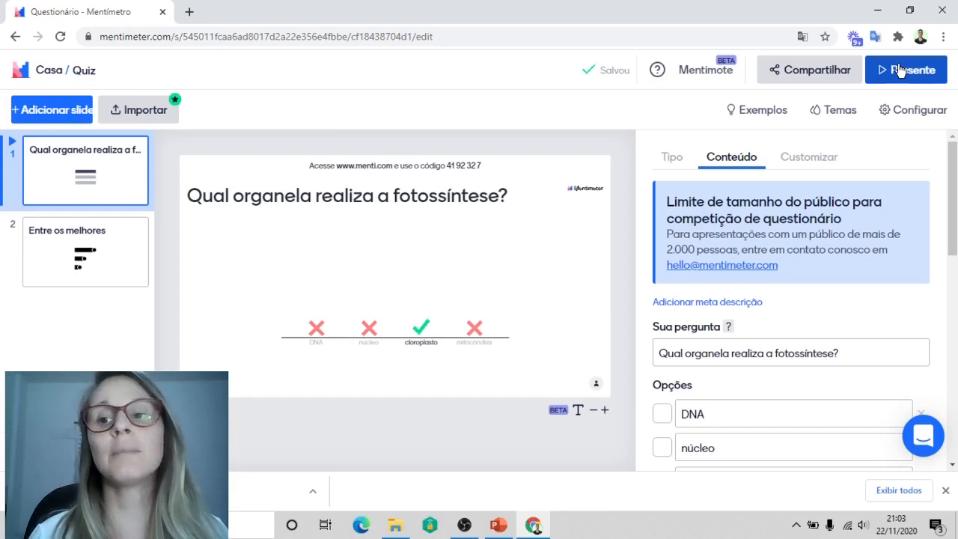
click(900, 70)
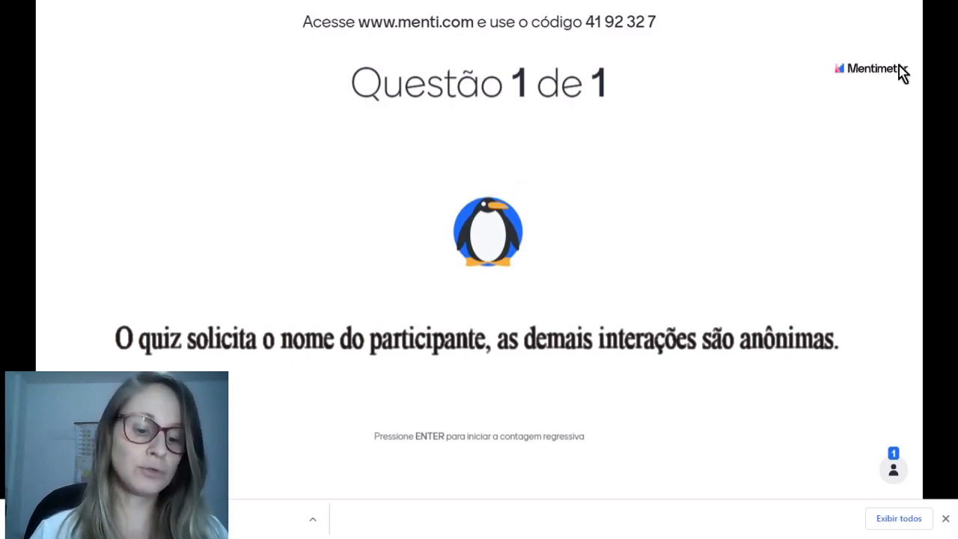
key(Return)
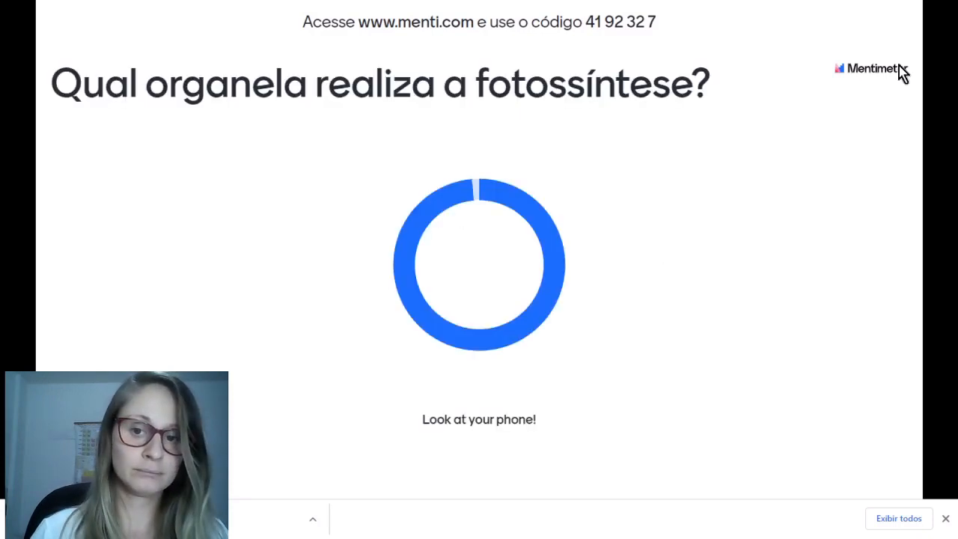